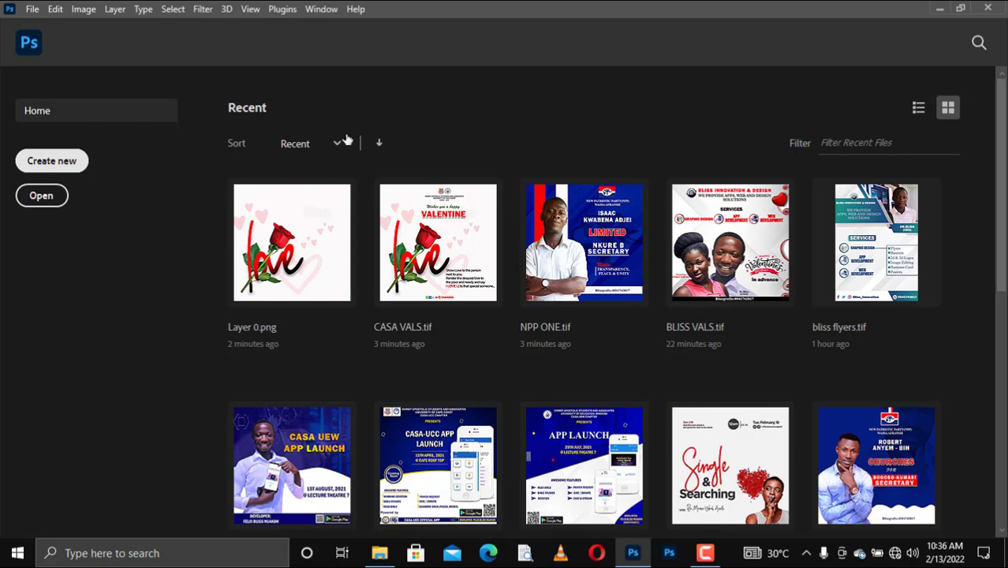
# Start a blank 1500 × 1500 px, 300 ppi Custom document with a White background.
pyautogui.hotkey('ctrl', 'n')
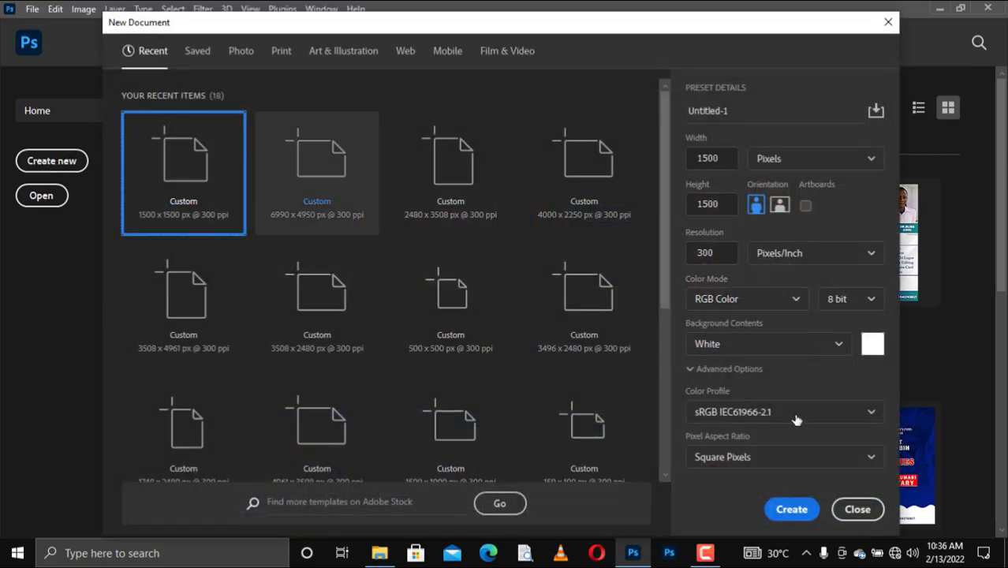
pyautogui.click(793, 509)
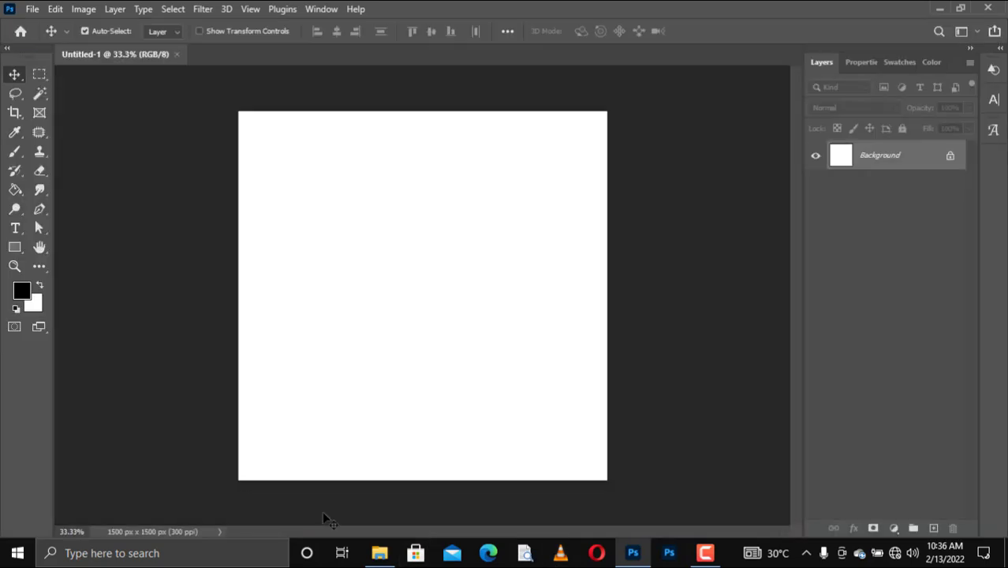
# Place Layer 0.png from the Desktop as a full-canvas rose and 'love' layer.
pyautogui.click(379, 553)
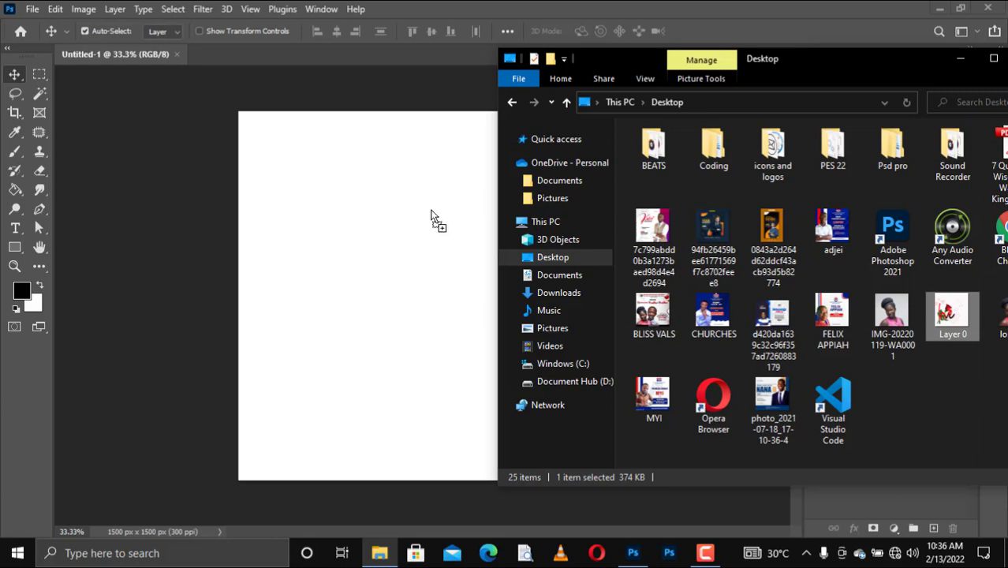
pyautogui.moveTo(432, 217); pyautogui.dragTo(396, 246)
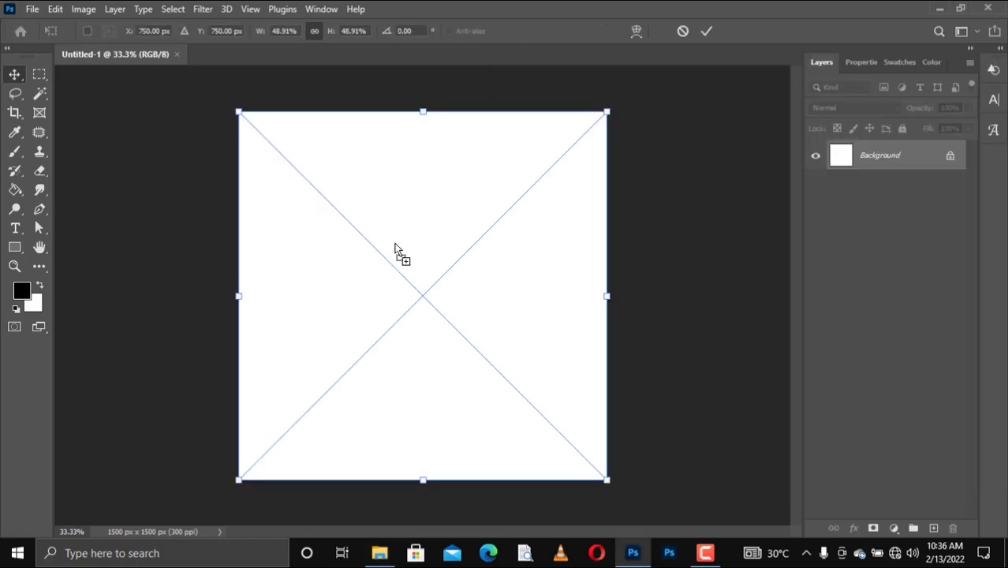
pyautogui.press('Return')
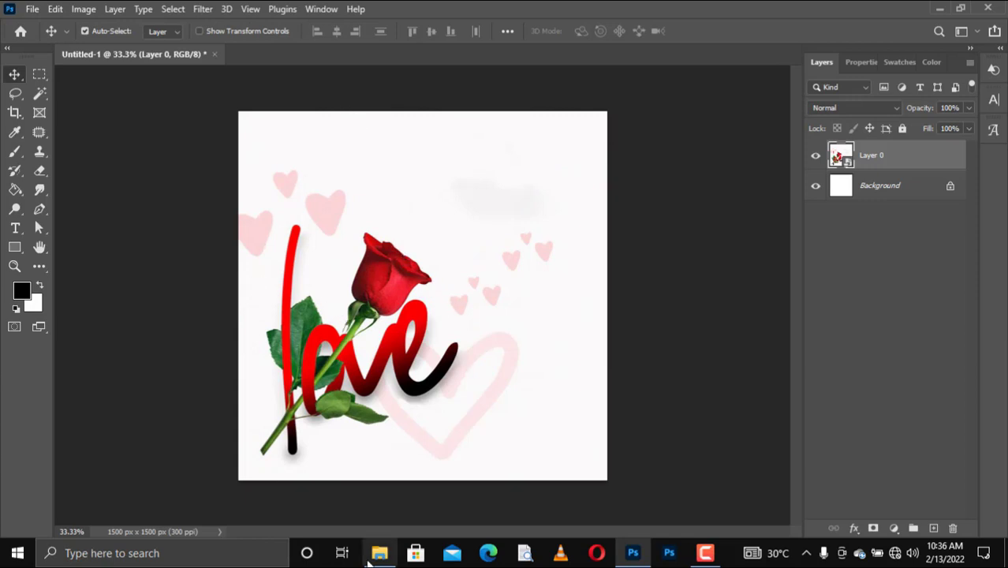
pyautogui.click(379, 553)
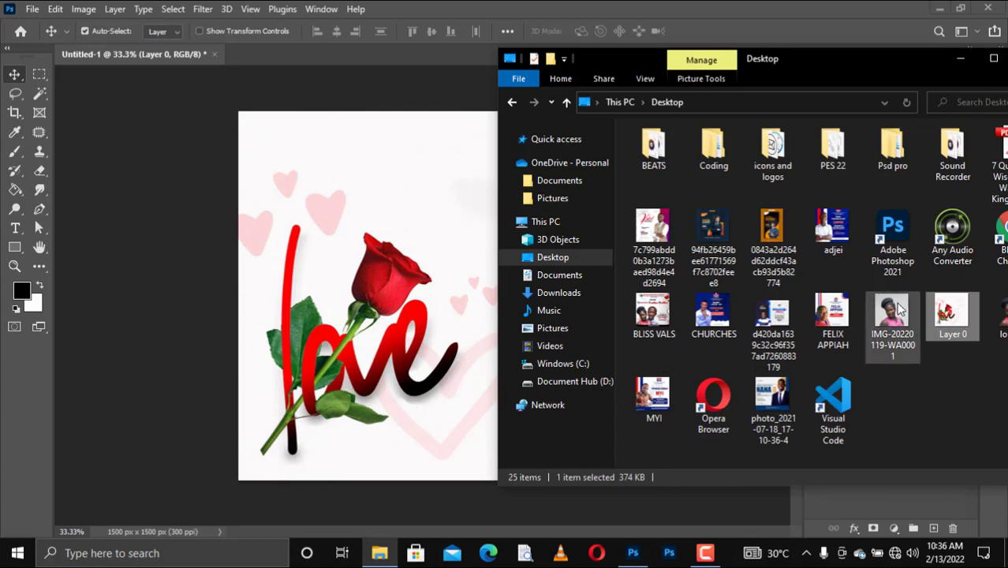
# Drag the woman's photo from Explorer onto the canvas as a new layer.
pyautogui.moveTo(900, 310)
pyautogui.mouseDown()
pyautogui.moveTo(741, 304)
pyautogui.moveTo(892, 325)
pyautogui.mouseUp()
pyautogui.moveTo(996, 316); pyautogui.dragTo(422, 345)
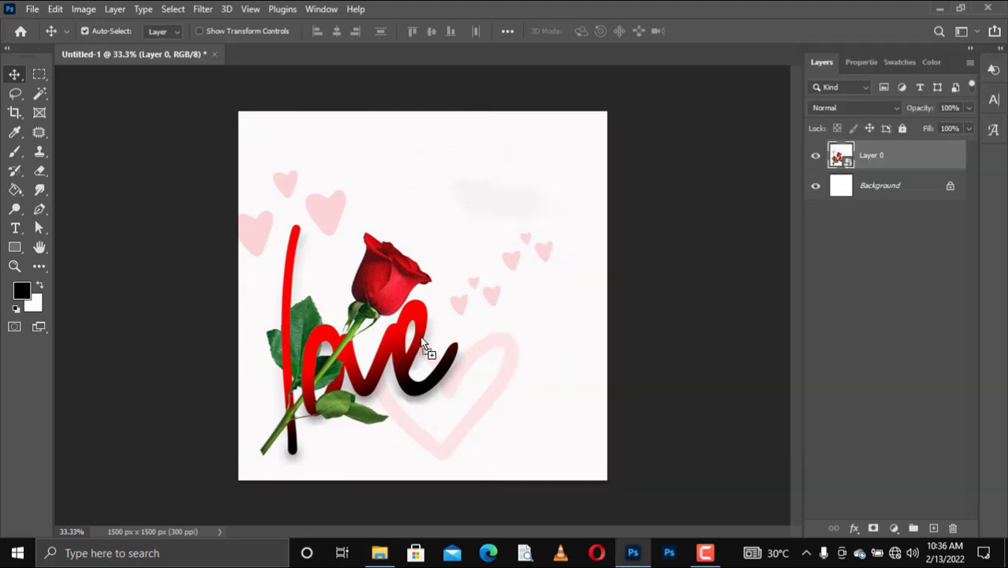
pyautogui.moveTo(432, 337); pyautogui.dragTo(433, 337)
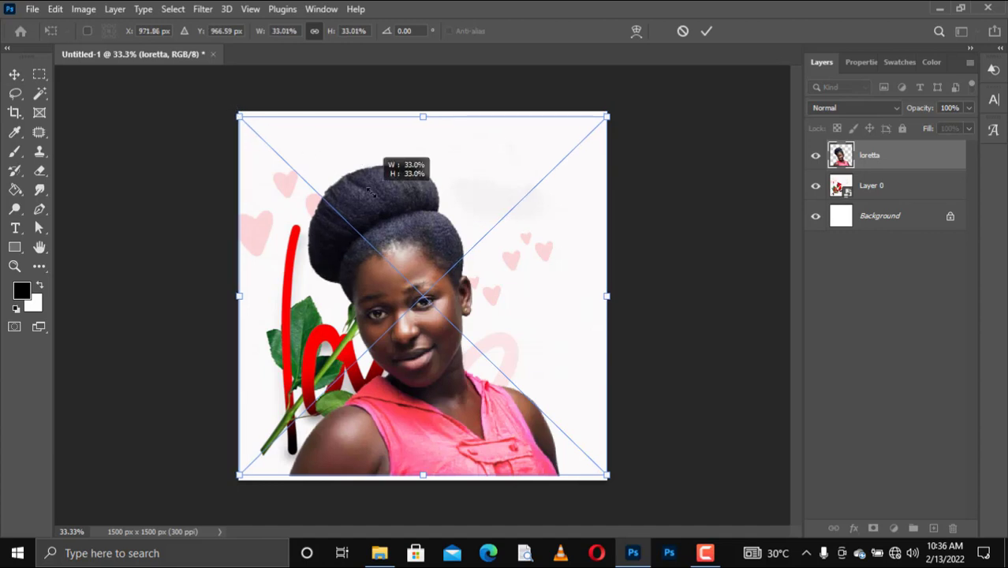
# Shrink the photo to about a third, set it lower right, and nudge it into place.
pyautogui.moveTo(235, 112); pyautogui.dragTo(353, 228)
pyautogui.moveTo(496, 299); pyautogui.dragTo(507, 293)
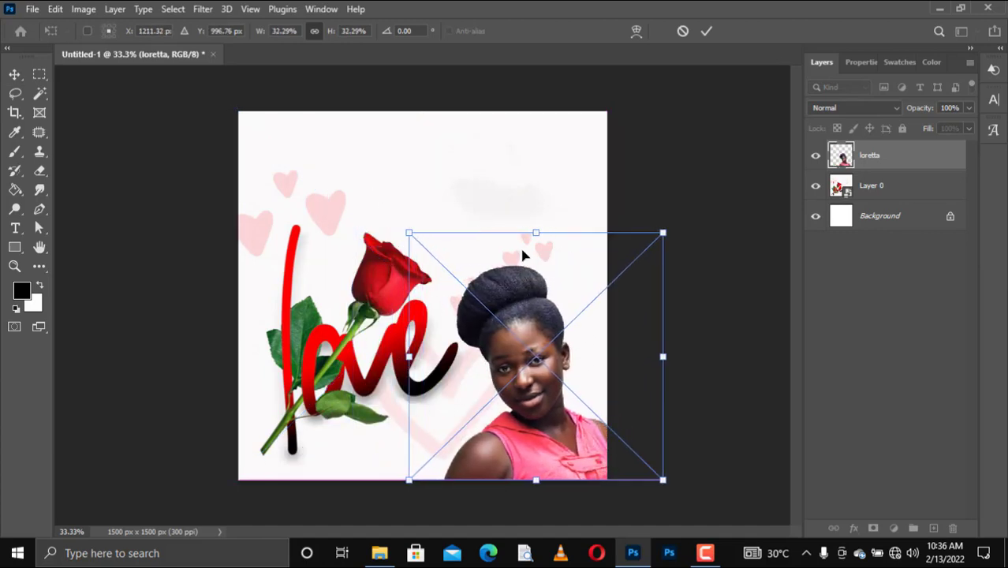
pyautogui.moveTo(535, 230); pyautogui.dragTo(524, 184)
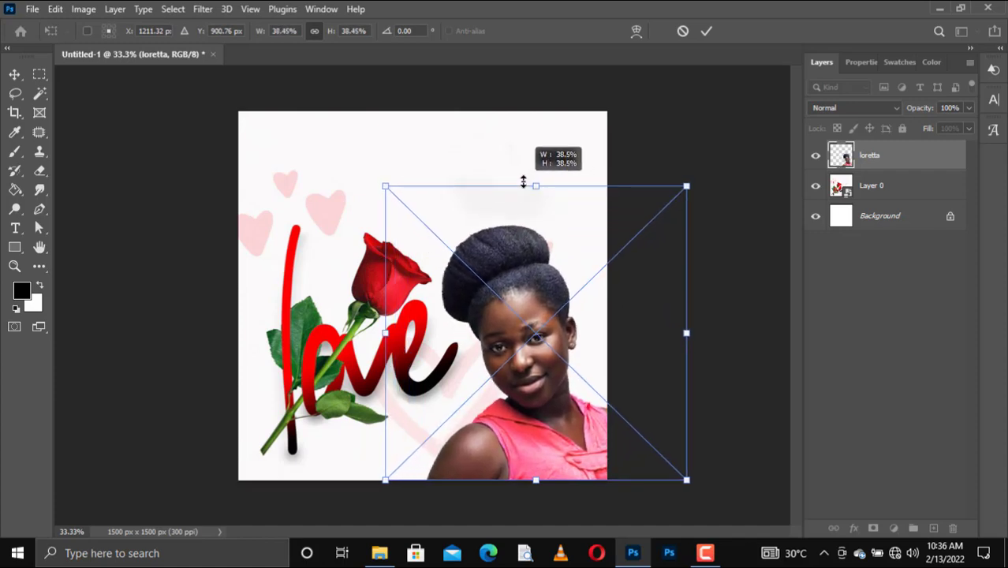
pyautogui.moveTo(524, 184); pyautogui.dragTo(522, 181)
pyautogui.moveTo(535, 339); pyautogui.dragTo(532, 339)
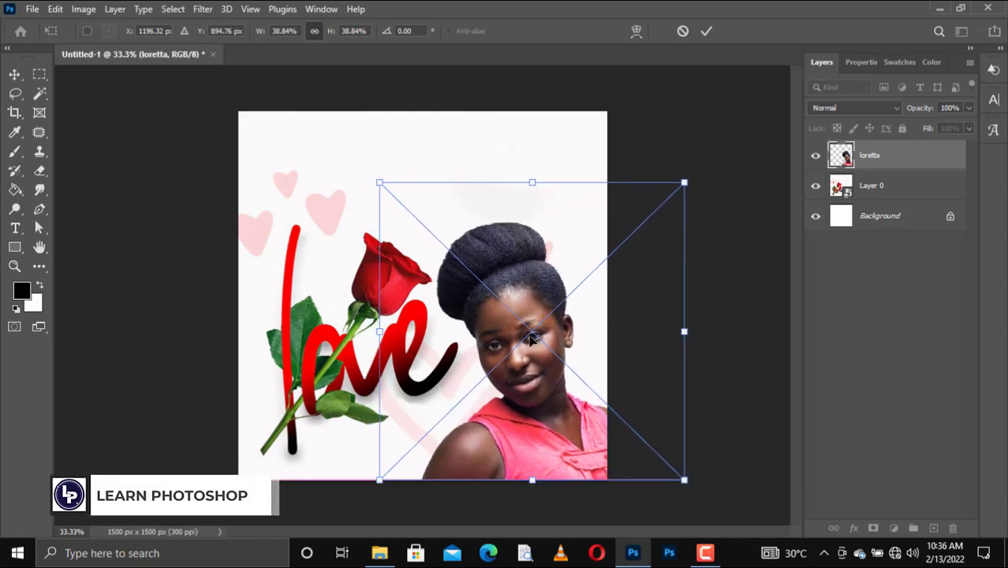
pyautogui.press('Return')
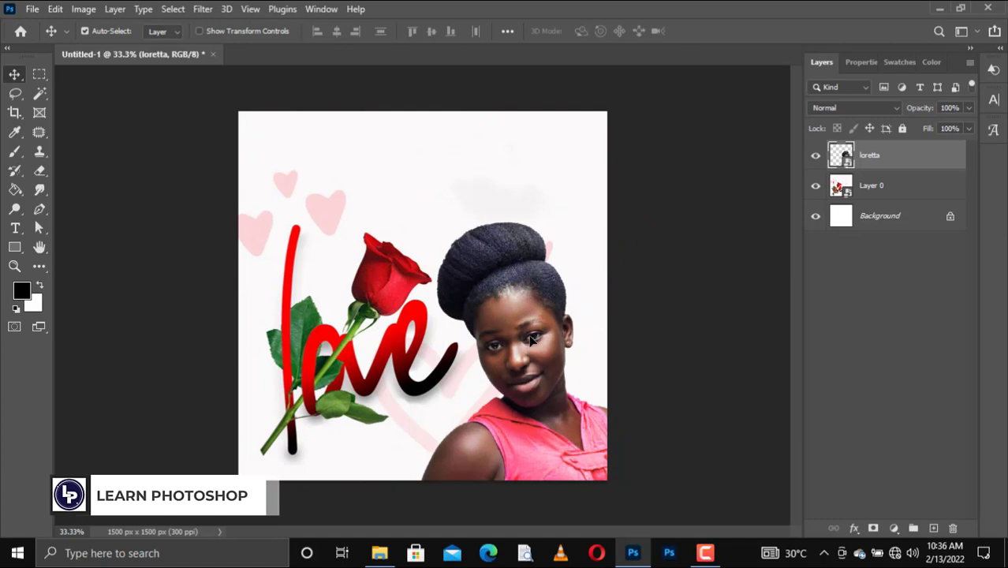
pyautogui.hotkey('shift', 'Left')
pyautogui.hotkey('shift', 'Left')
pyautogui.hotkey('shift', 'Right')
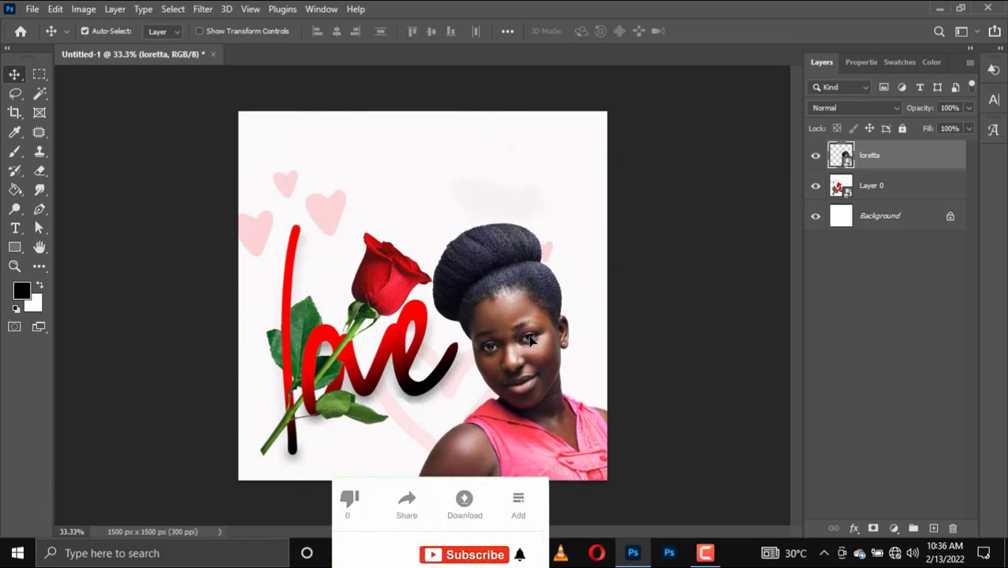
pyautogui.hotkey('shift', 'Right')
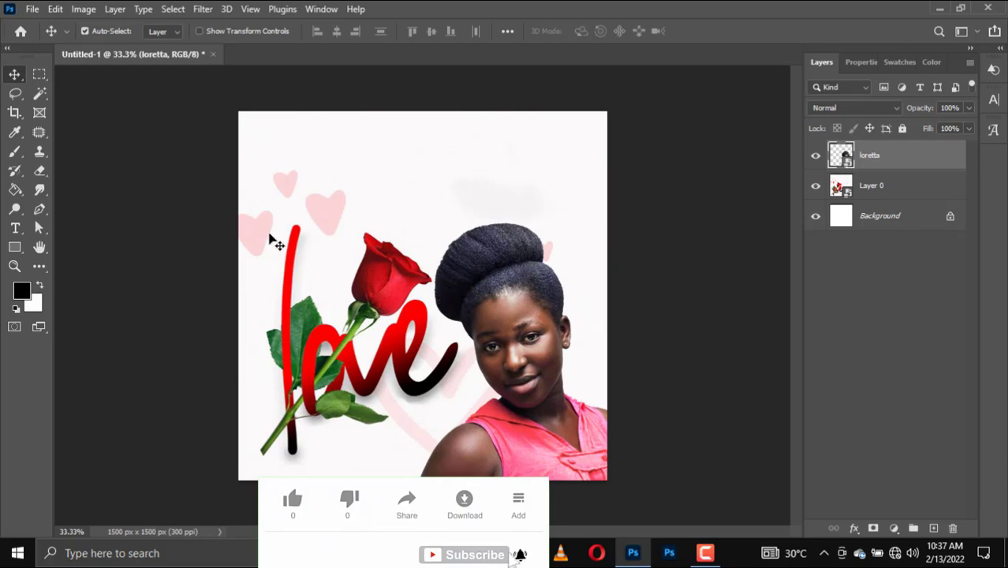
# Place the Happy Valentine's Day heart logo from Documents, scaled to ~30% at top centre.
pyautogui.click(392, 531)
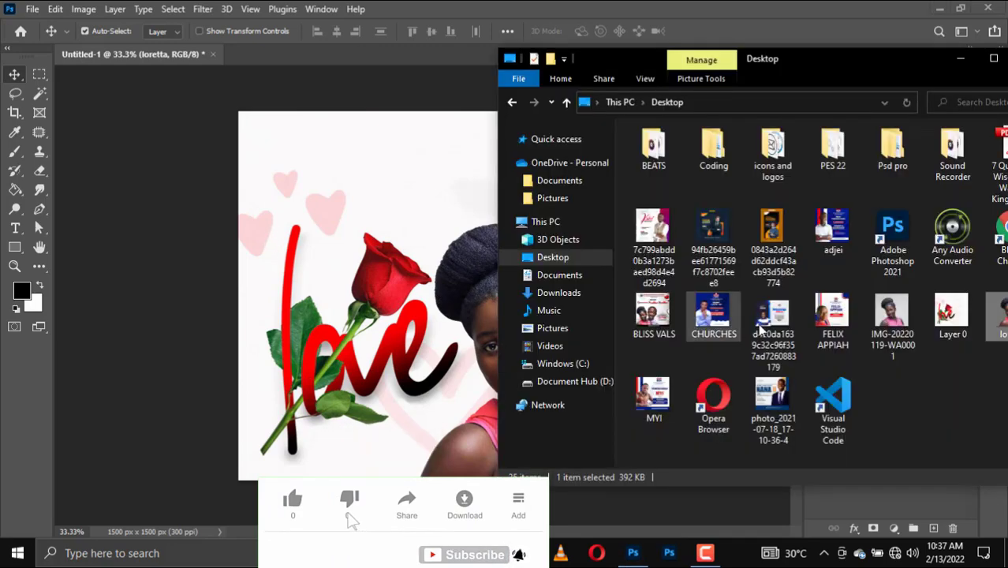
pyautogui.click(559, 275)
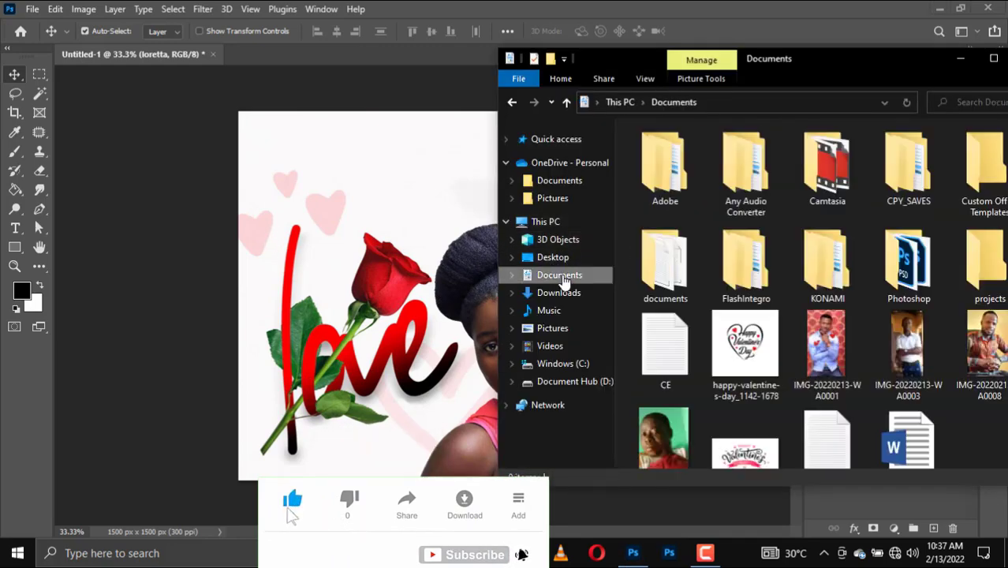
pyautogui.moveTo(745, 341); pyautogui.dragTo(367, 180)
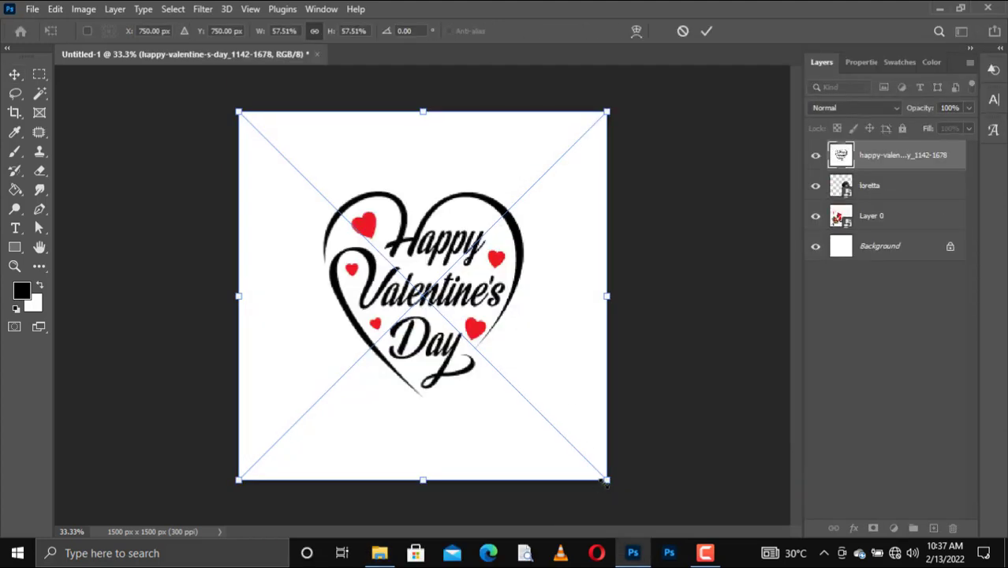
pyautogui.moveTo(601, 477); pyautogui.dragTo(368, 240)
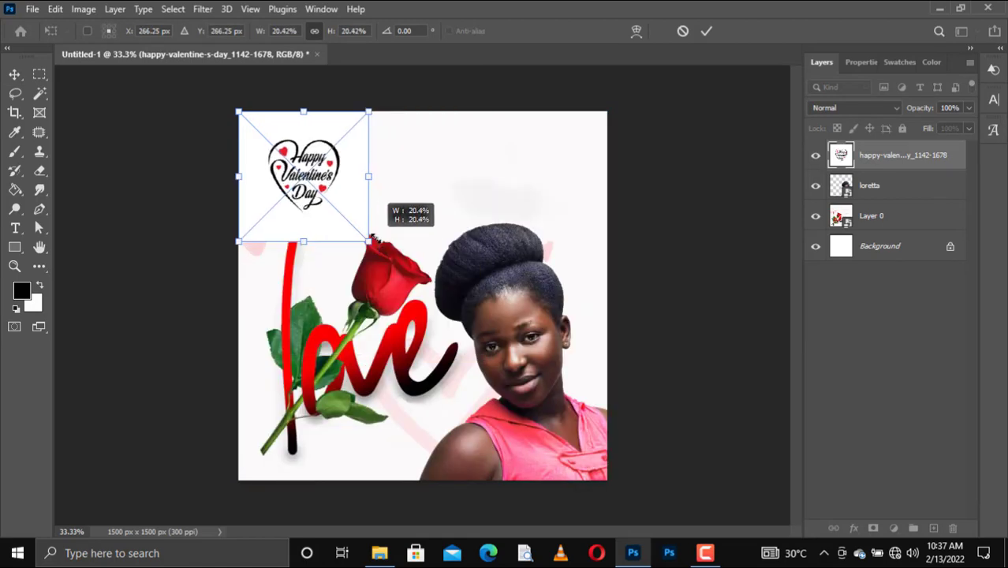
pyautogui.moveTo(309, 206)
pyautogui.mouseDown()
pyautogui.moveTo(433, 204)
pyautogui.moveTo(427, 213)
pyautogui.mouseUp()
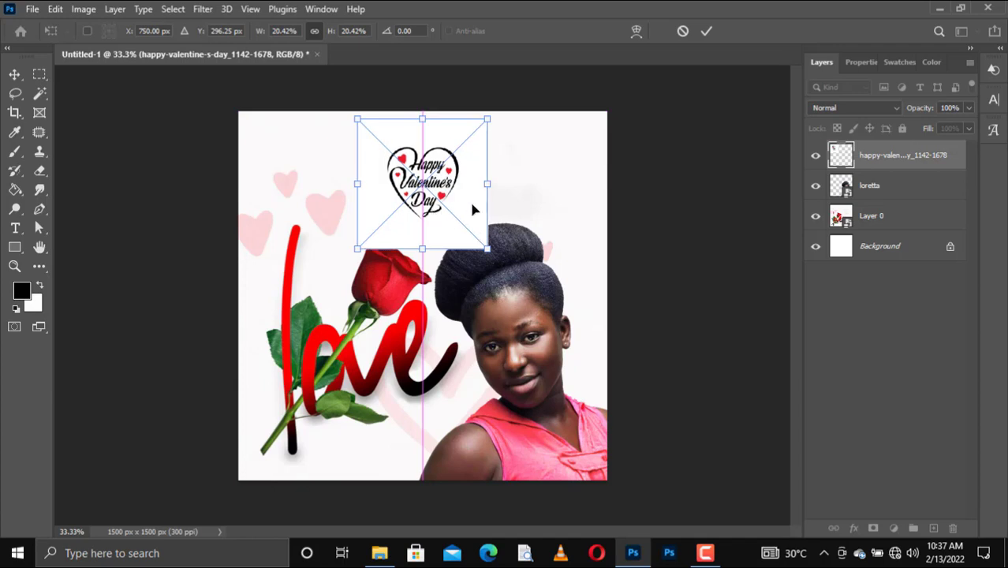
pyautogui.moveTo(486, 182); pyautogui.dragTo(549, 185)
pyautogui.moveTo(438, 226); pyautogui.dragTo(422, 226)
pyautogui.press('Return')
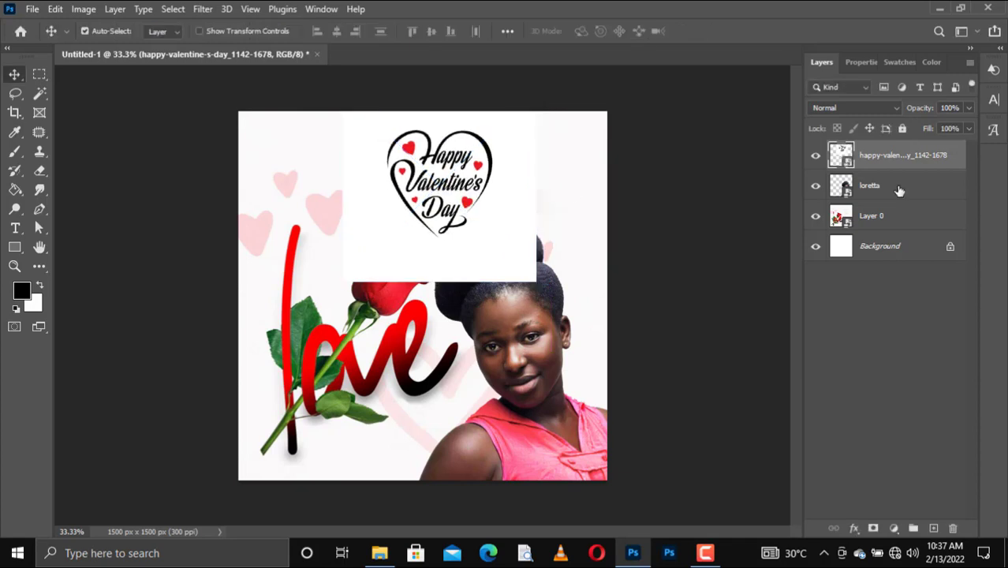
# Blend the logo with Linear Burn, nudge it and the photo, then reselect the logo layer.
pyautogui.click(853, 109)
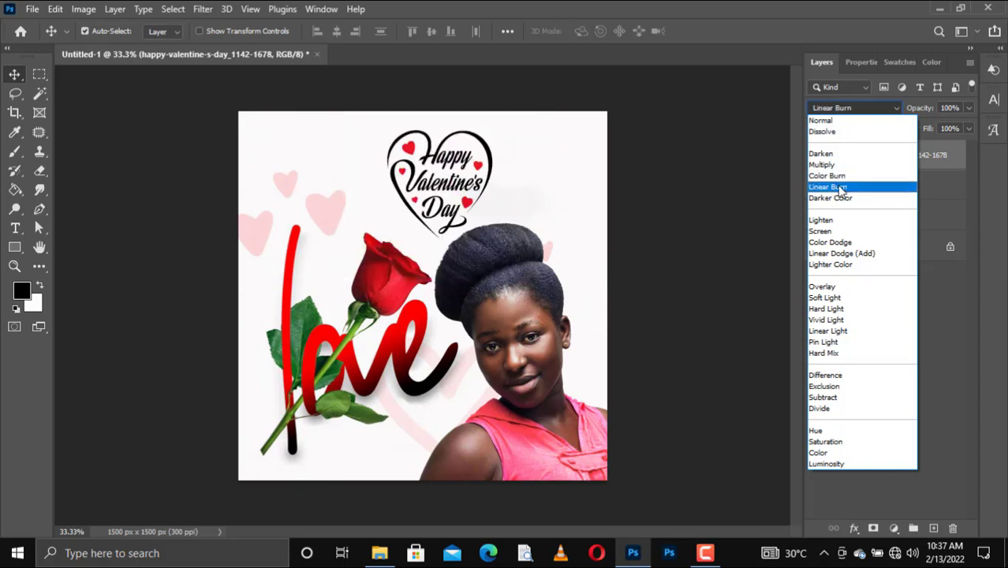
pyautogui.click(839, 188)
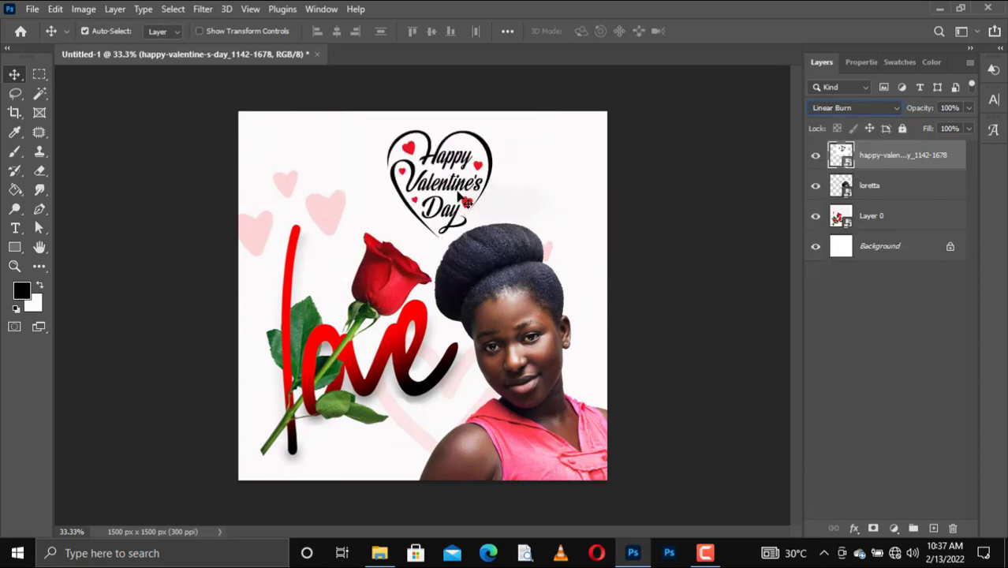
pyautogui.moveTo(464, 194); pyautogui.dragTo(453, 188)
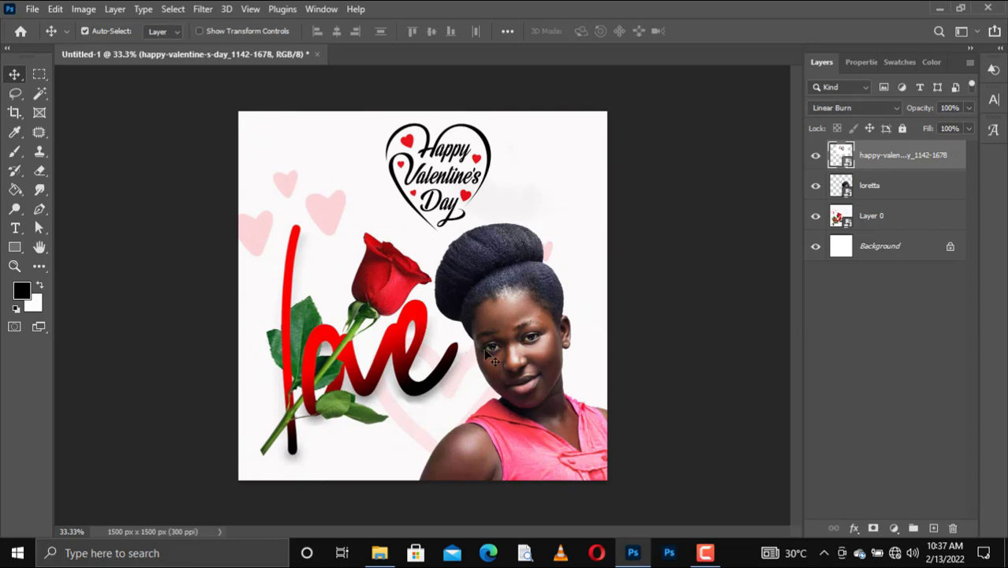
pyautogui.moveTo(552, 369); pyautogui.dragTo(556, 367)
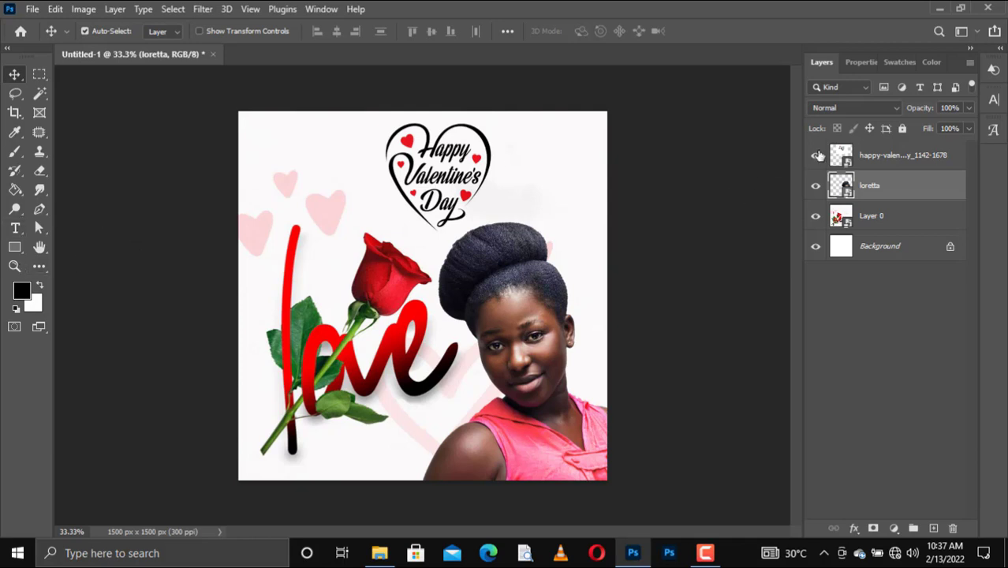
pyautogui.click(865, 160)
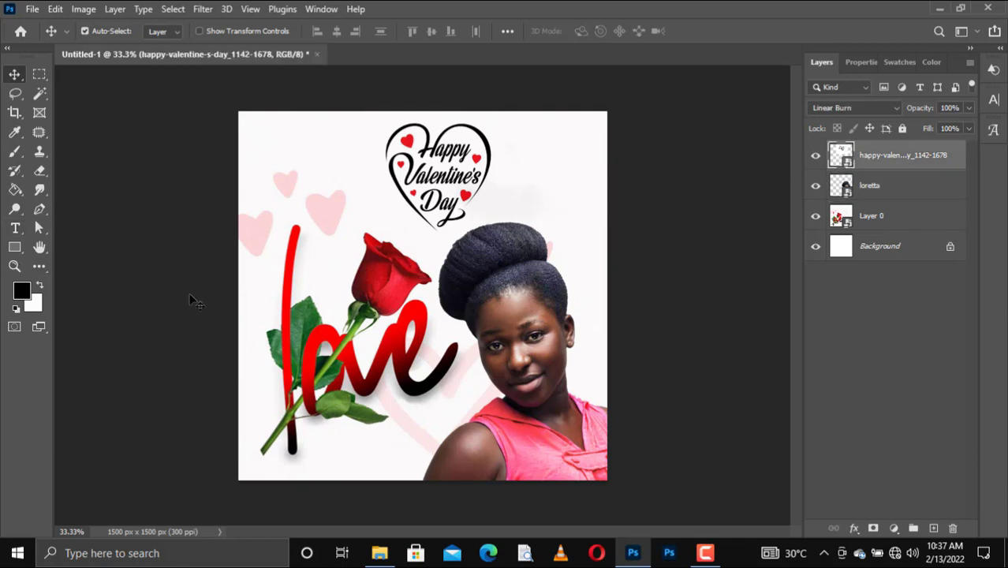
# Add a horizontal 'I' text layer above the love lettering.
pyautogui.click(15, 228)
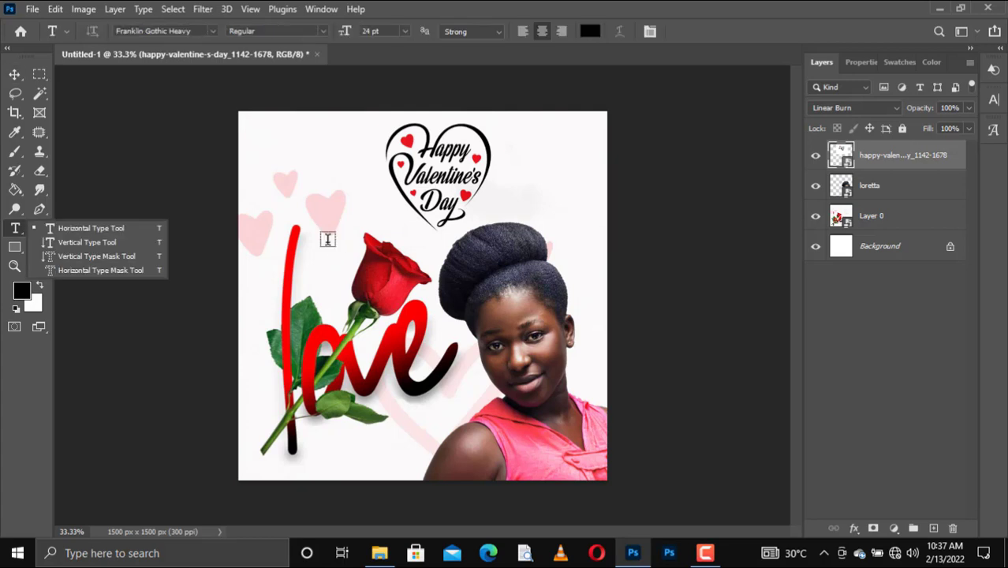
pyautogui.click(65, 232)
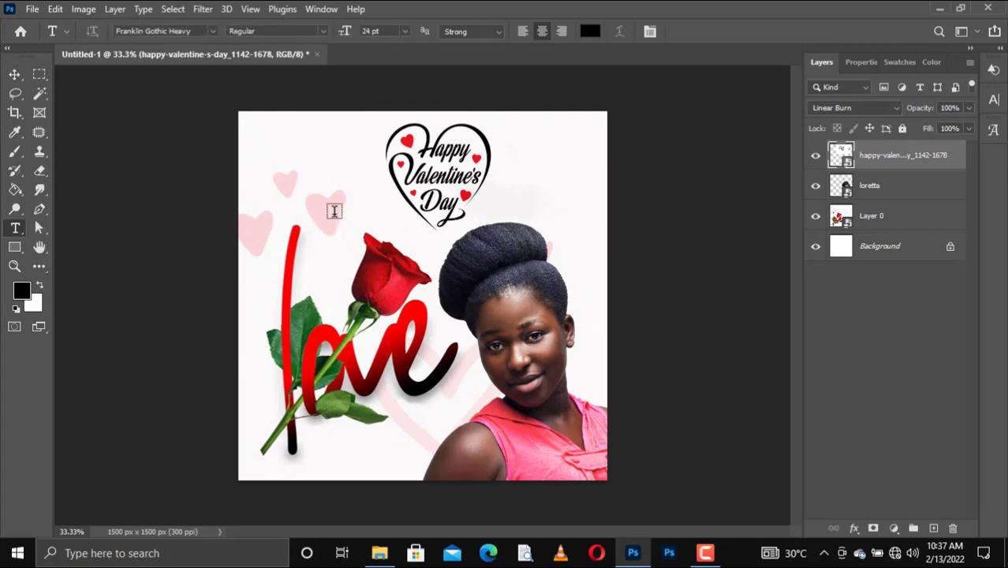
pyautogui.click(335, 211)
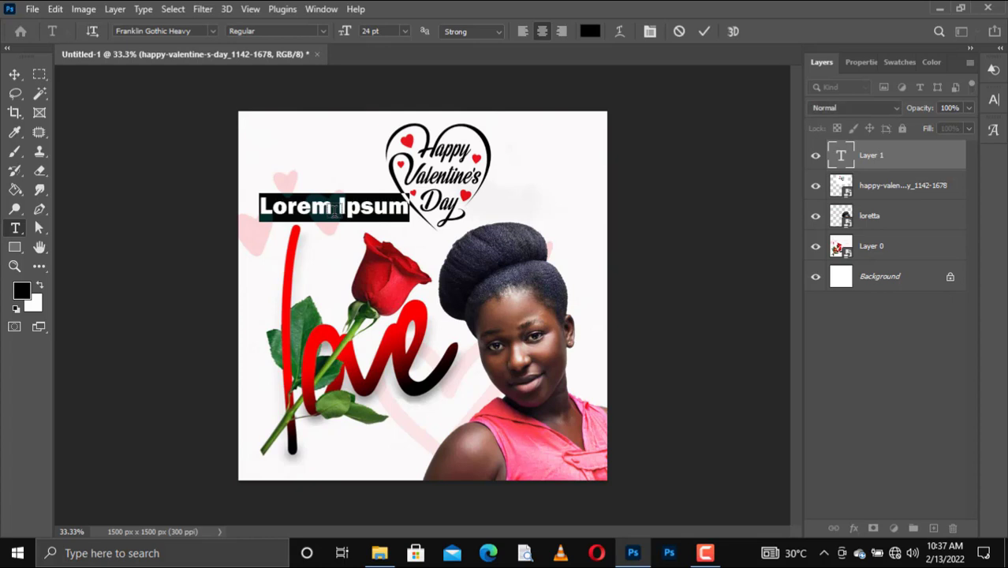
pyautogui.press('BackSpace')
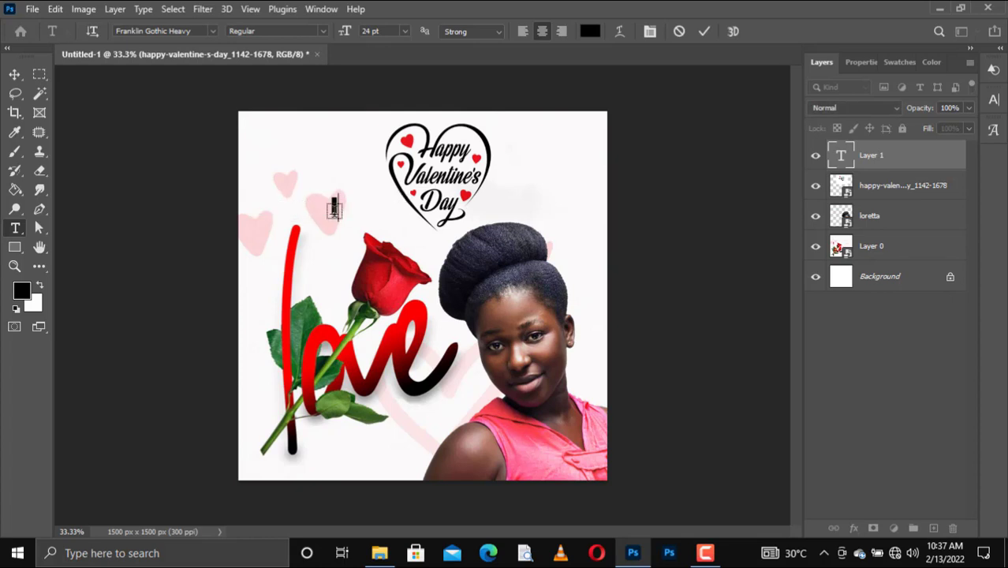
pyautogui.click(705, 32)
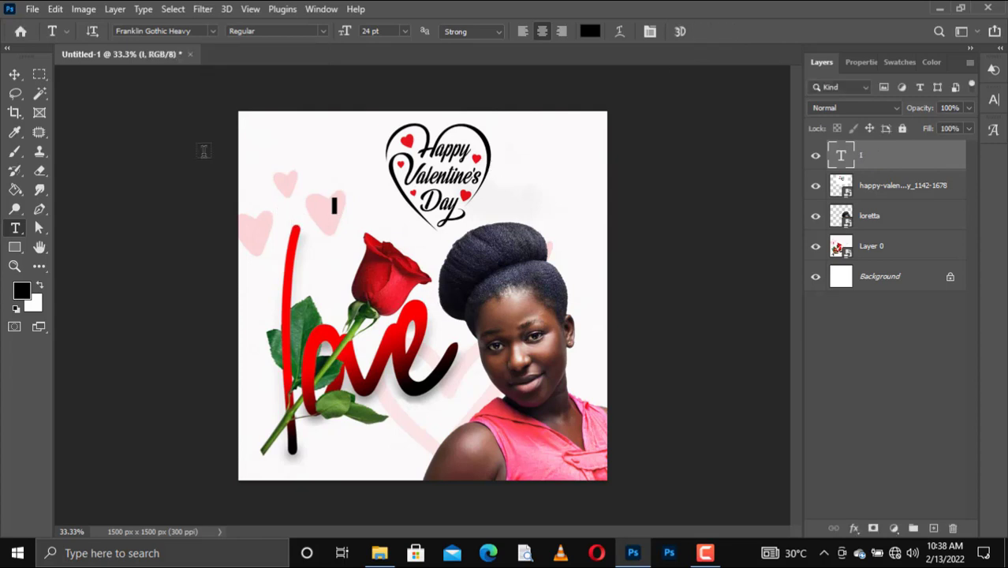
# Style the I as red Times New Roman Bold.
pyautogui.click(213, 31)
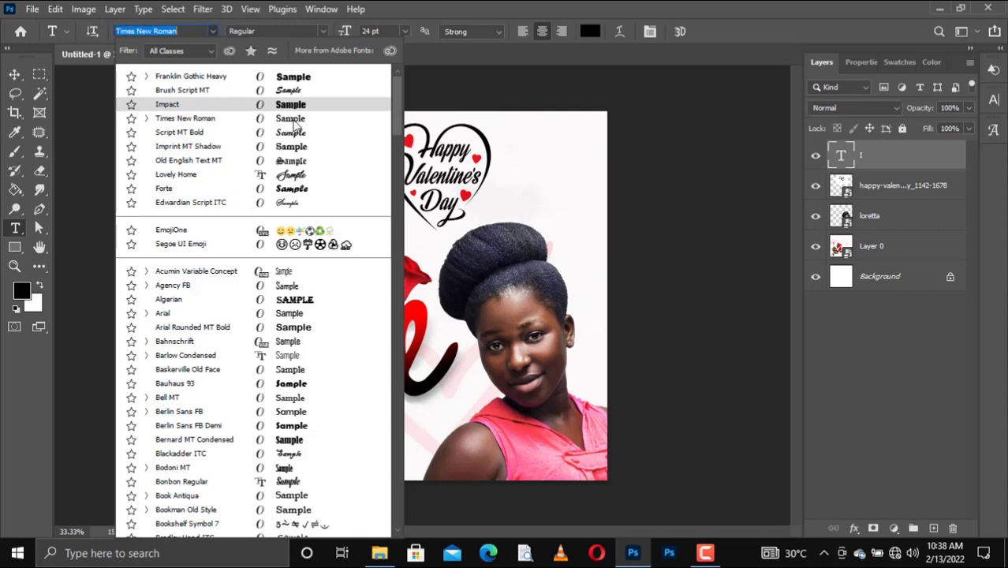
pyautogui.click(287, 121)
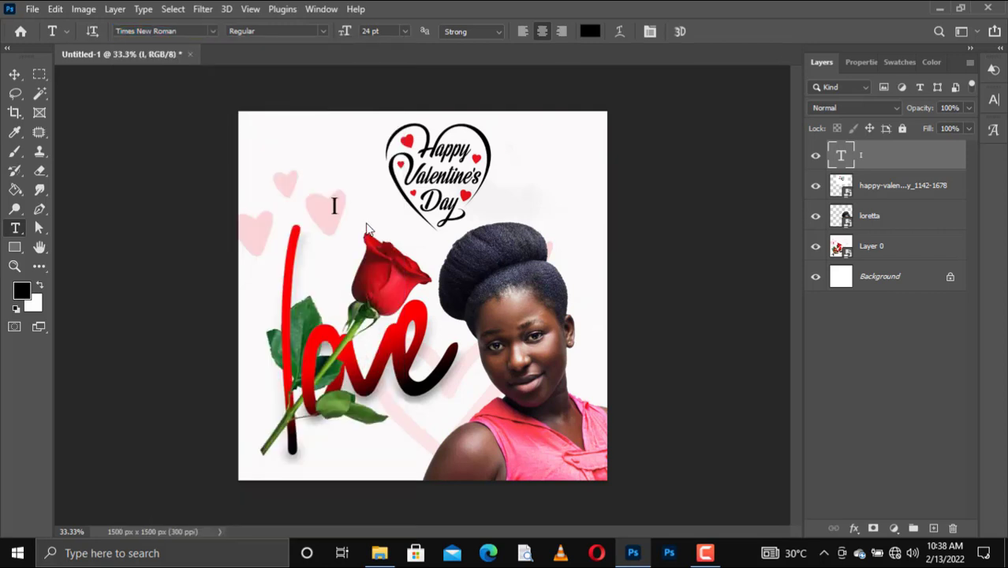
pyautogui.click(320, 35)
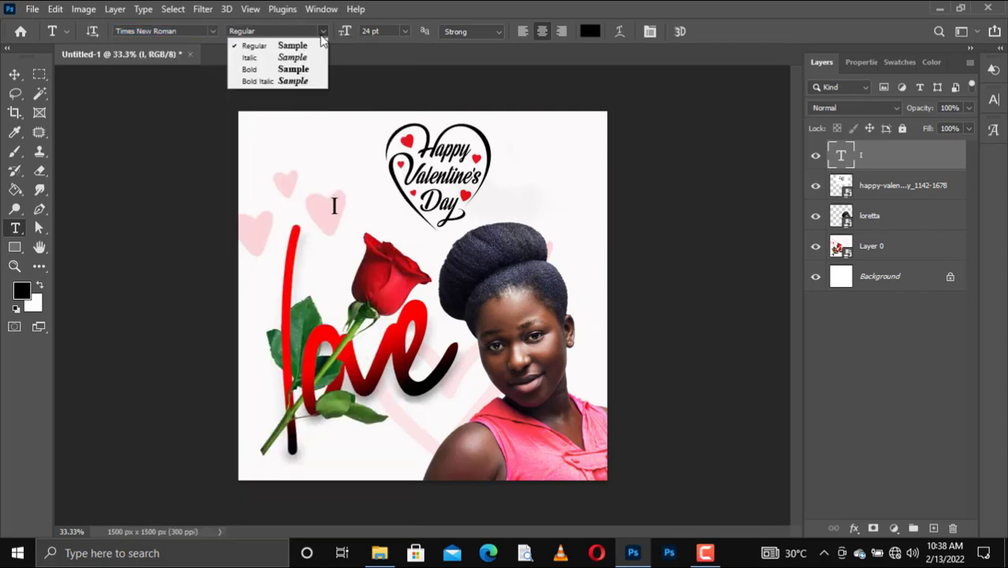
pyautogui.click(311, 69)
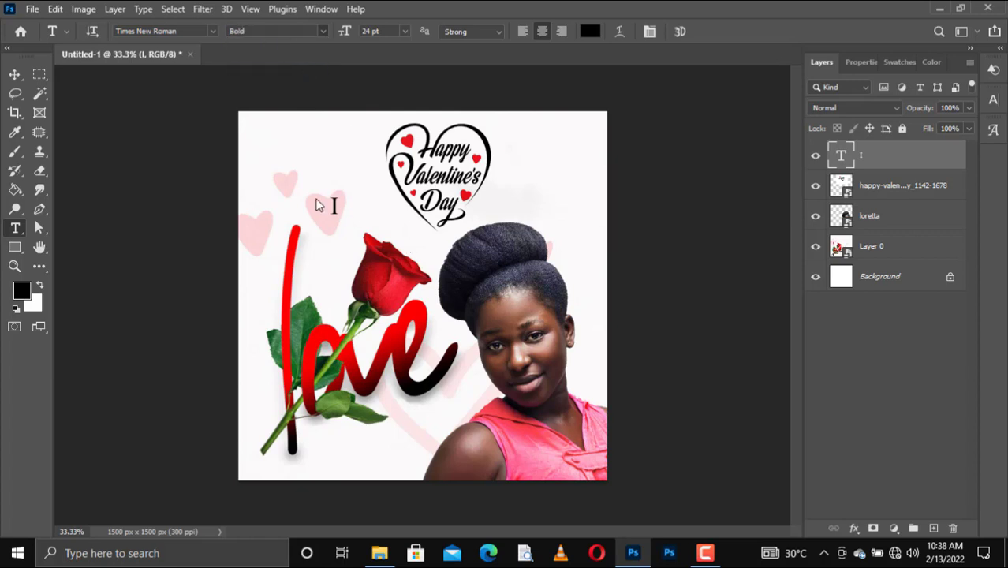
pyautogui.click(897, 62)
pyautogui.click(829, 110)
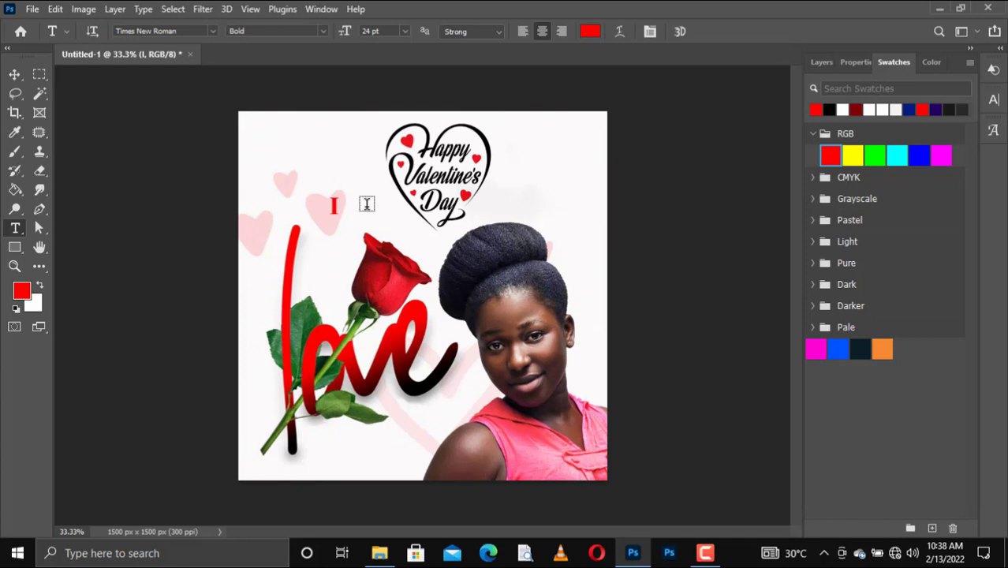
# Enlarge the I to about 285% and position it above the love lettering.
pyautogui.hotkey('ctrl', 't')
pyautogui.moveTo(340, 191); pyautogui.dragTo(358, 140)
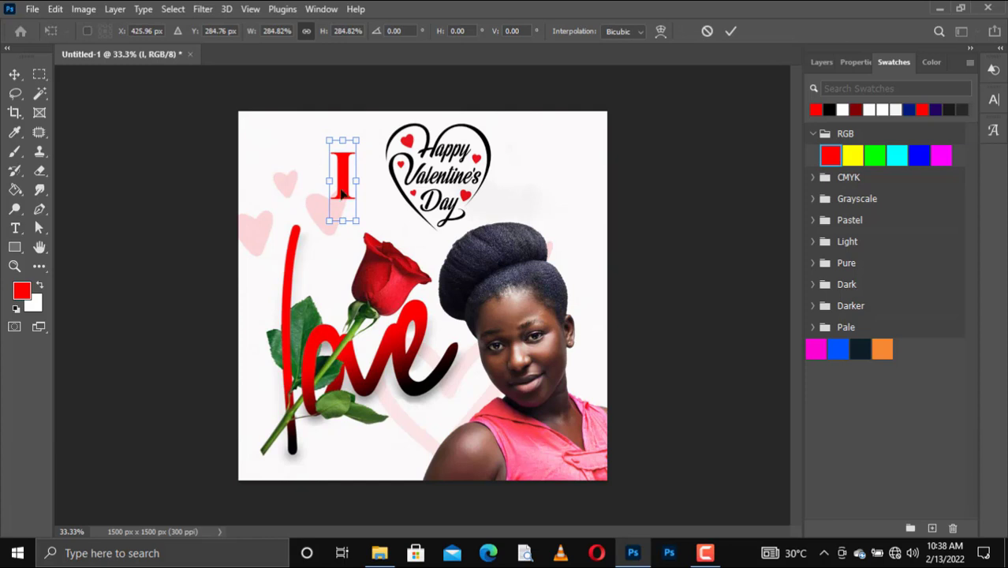
pyautogui.moveTo(342, 191)
pyautogui.mouseDown()
pyautogui.moveTo(335, 232)
pyautogui.moveTo(331, 223)
pyautogui.mouseUp()
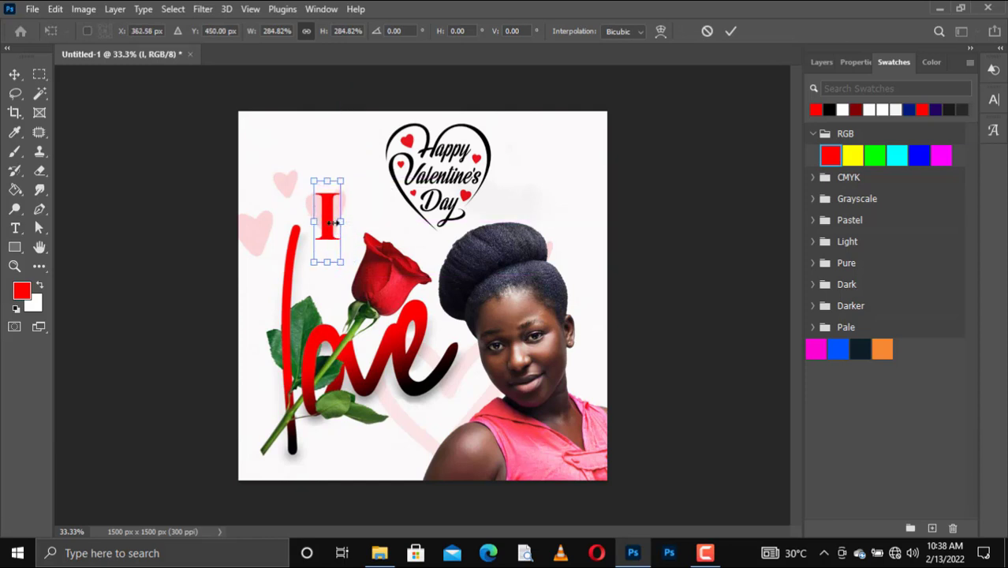
pyautogui.press('Return')
# Move the red I down to sit beside the rose.
pyautogui.press('t')
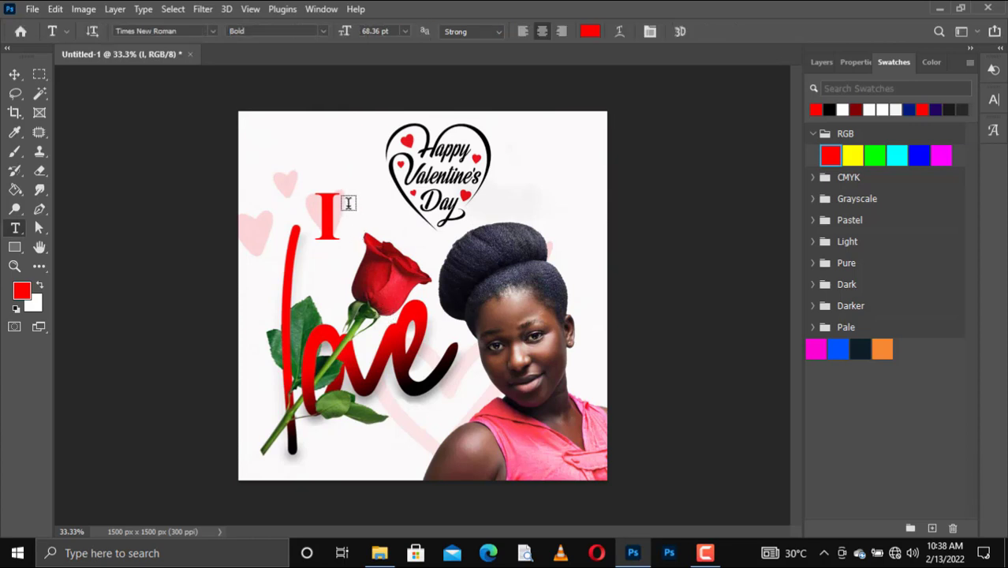
pyautogui.press('v')
pyautogui.moveTo(328, 215); pyautogui.dragTo(334, 210)
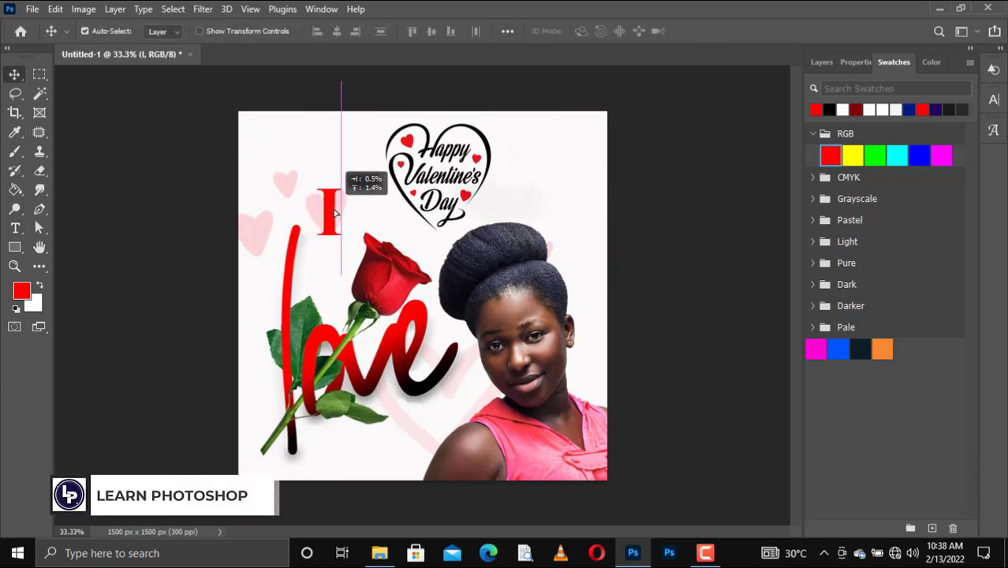
pyautogui.moveTo(334, 210); pyautogui.dragTo(333, 237)
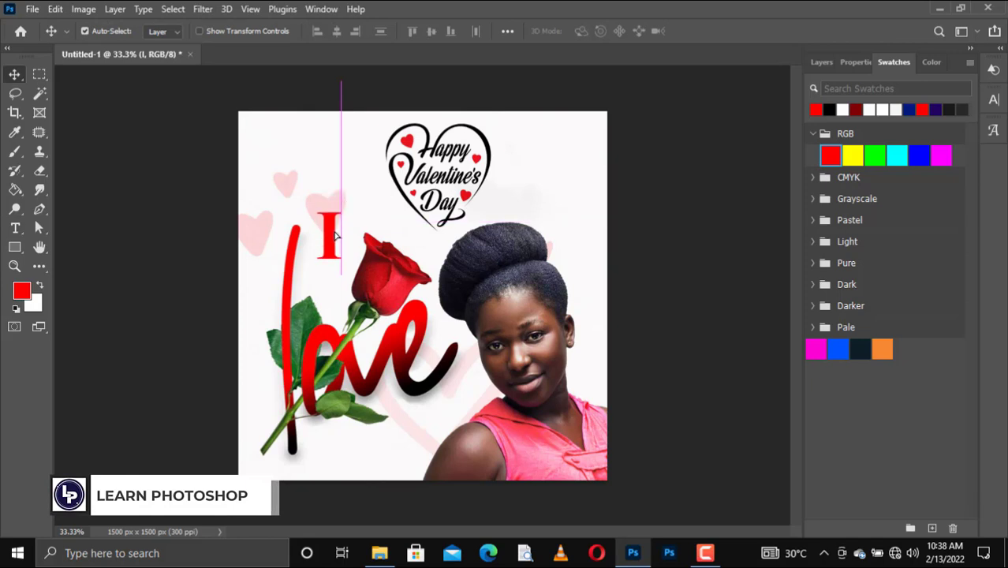
pyautogui.moveTo(334, 237); pyautogui.dragTo(333, 262)
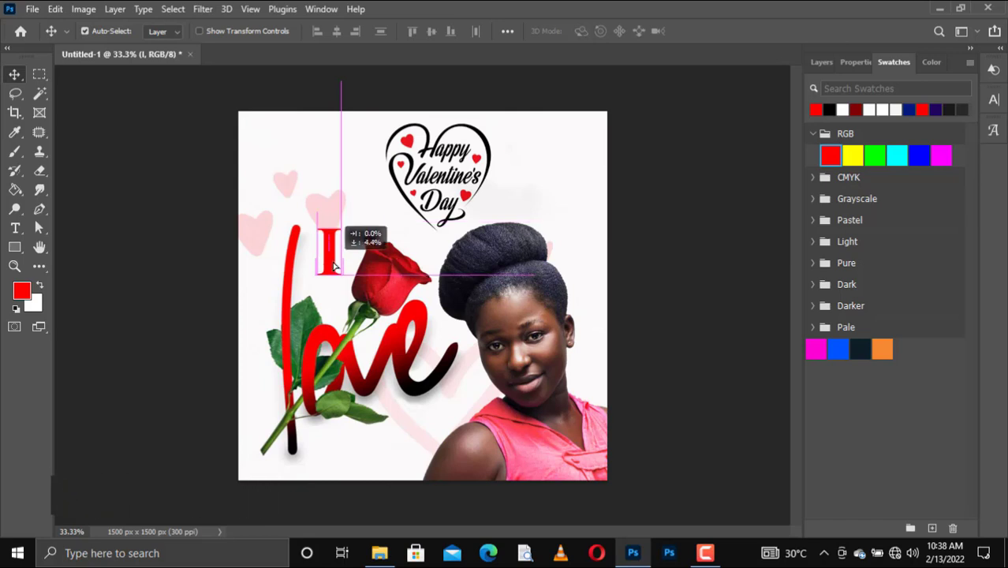
pyautogui.moveTo(334, 265); pyautogui.dragTo(335, 266)
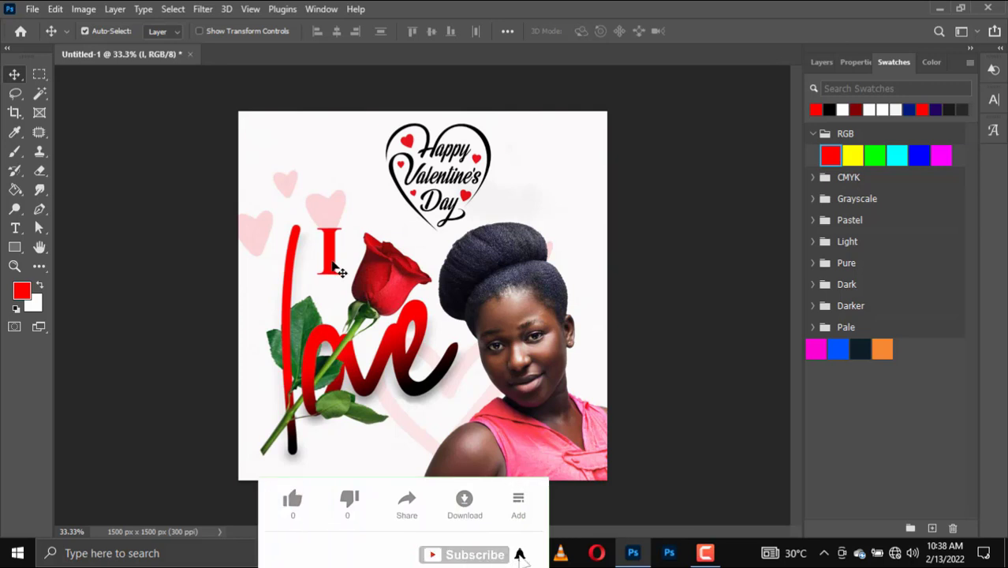
# Duplicate the I below the love lettering and retype the copy as 'you'.
pyautogui.moveTo(336, 268); pyautogui.dragTo(335, 414)
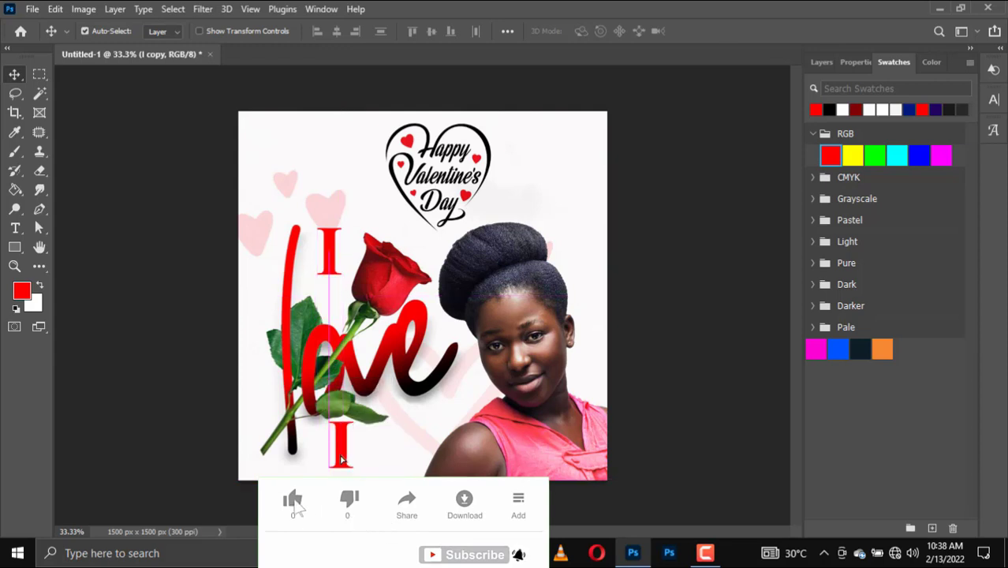
pyautogui.moveTo(335, 414); pyautogui.dragTo(344, 464)
pyautogui.doubleClick(343, 462)
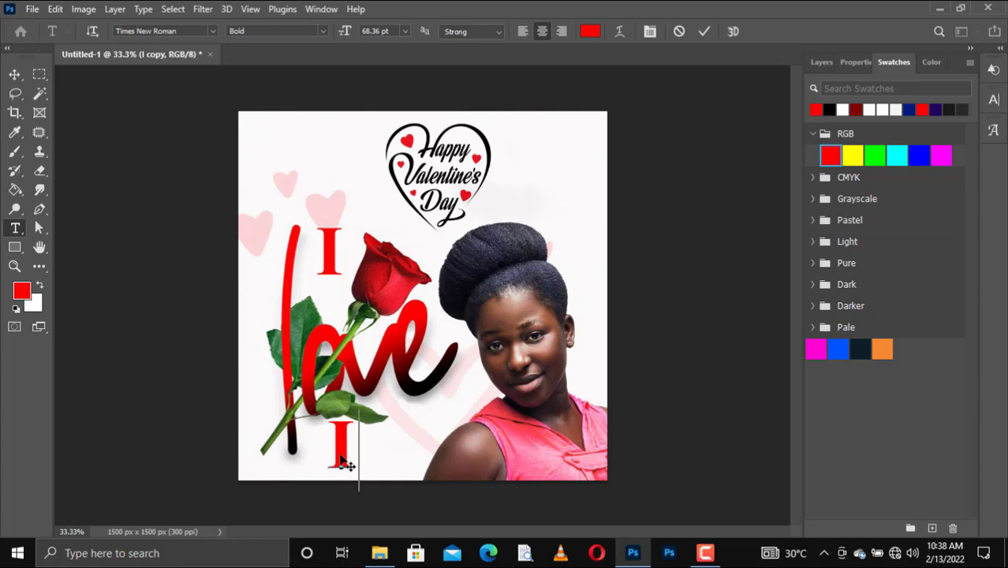
pyautogui.write('you')
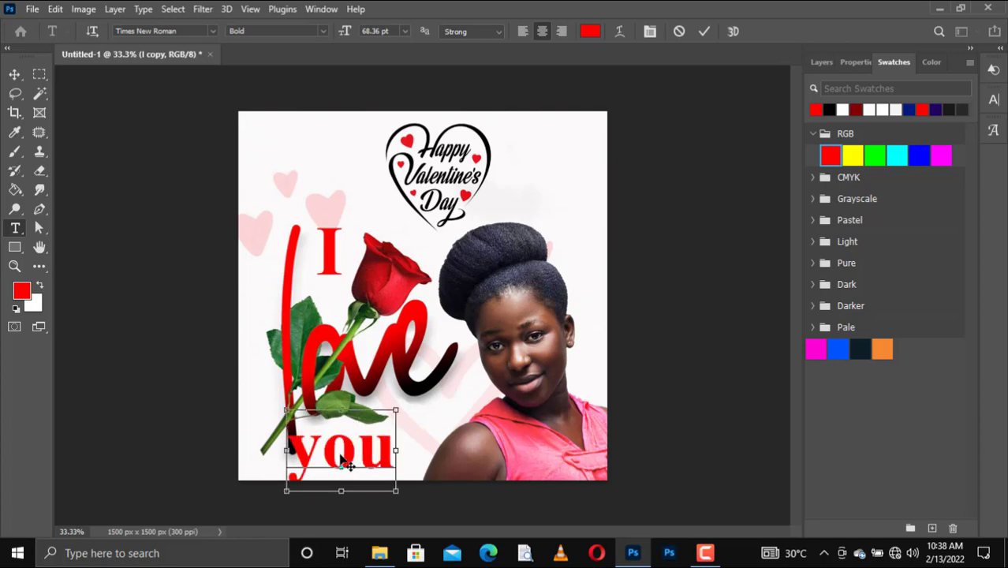
pyautogui.doubleClick(344, 464)
pyautogui.click(212, 31)
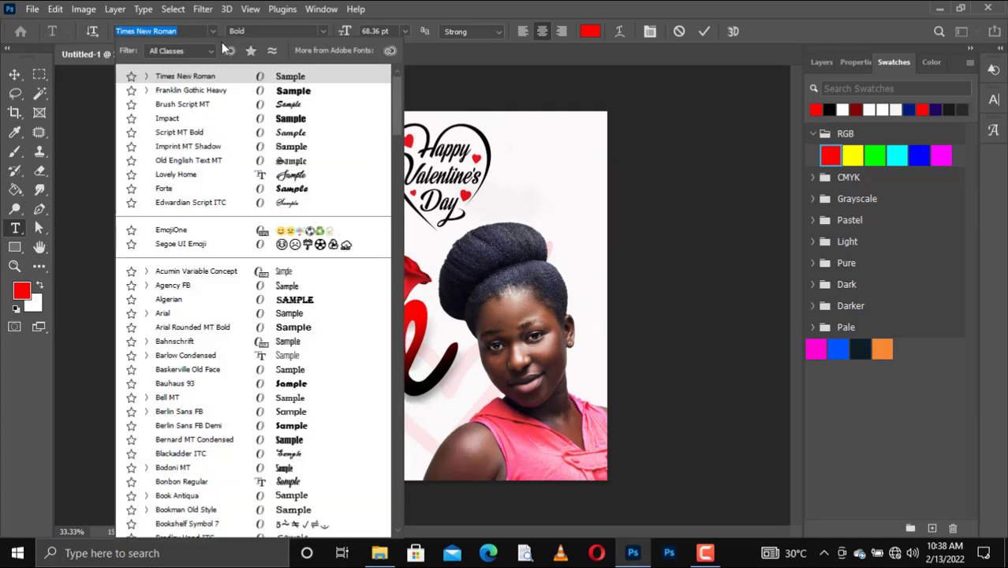
pyautogui.press('Escape')
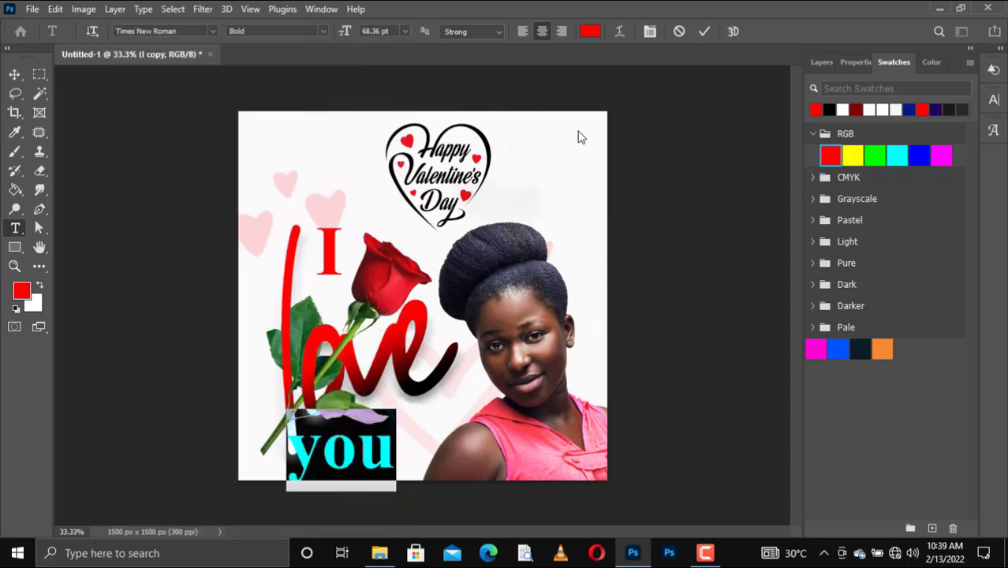
# Make 'you' black in Brush Script MT and move it up under the love lettering.
pyautogui.click(704, 31)
pyautogui.press('v')
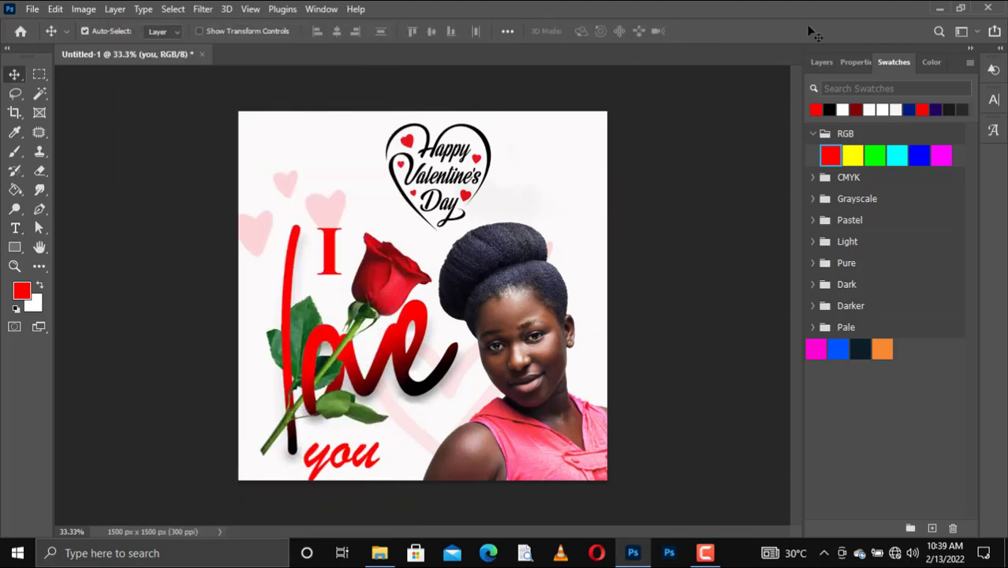
pyautogui.press('d')
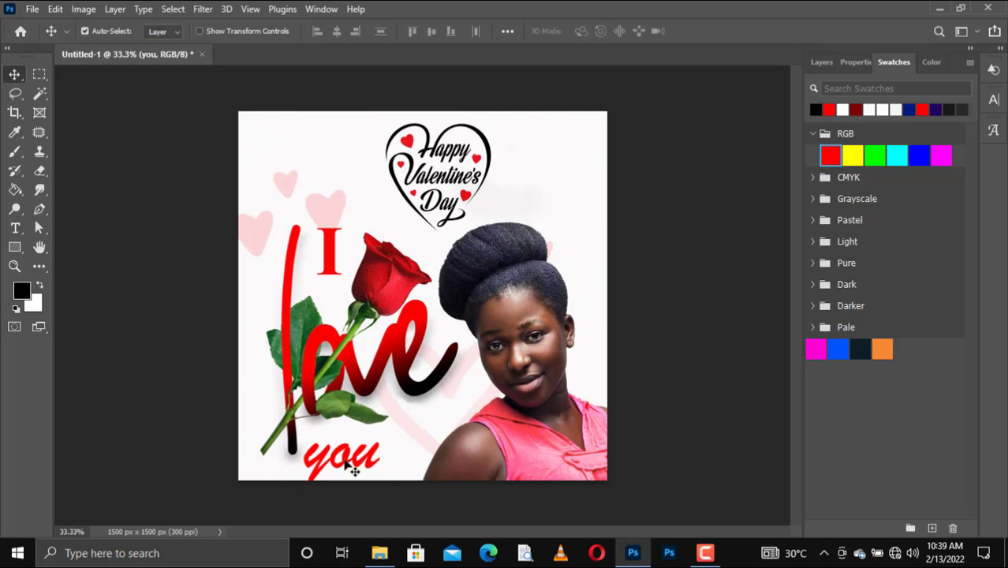
pyautogui.hotkey('alt', 'BackSpace')
pyautogui.moveTo(332, 471); pyautogui.dragTo(319, 456)
pyautogui.doubleClick(311, 452)
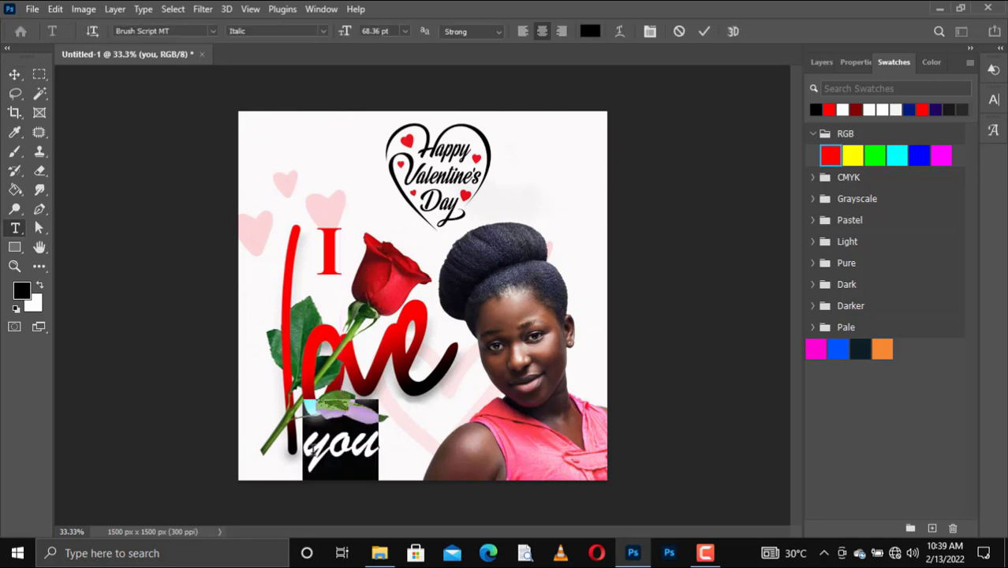
pyautogui.click(703, 32)
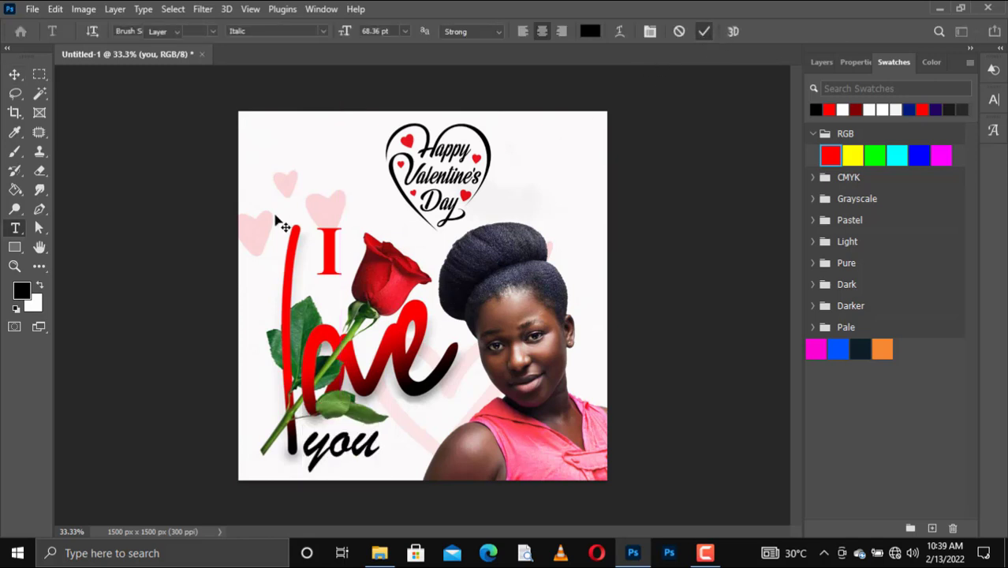
pyautogui.press('v')
# Nudge 'you' two steps left and two steps up beside the rose stem.
pyautogui.press('Left')
pyautogui.press('Left')
pyautogui.press('Left')
pyautogui.press('Left')
pyautogui.press('Left')
pyautogui.press('Left')
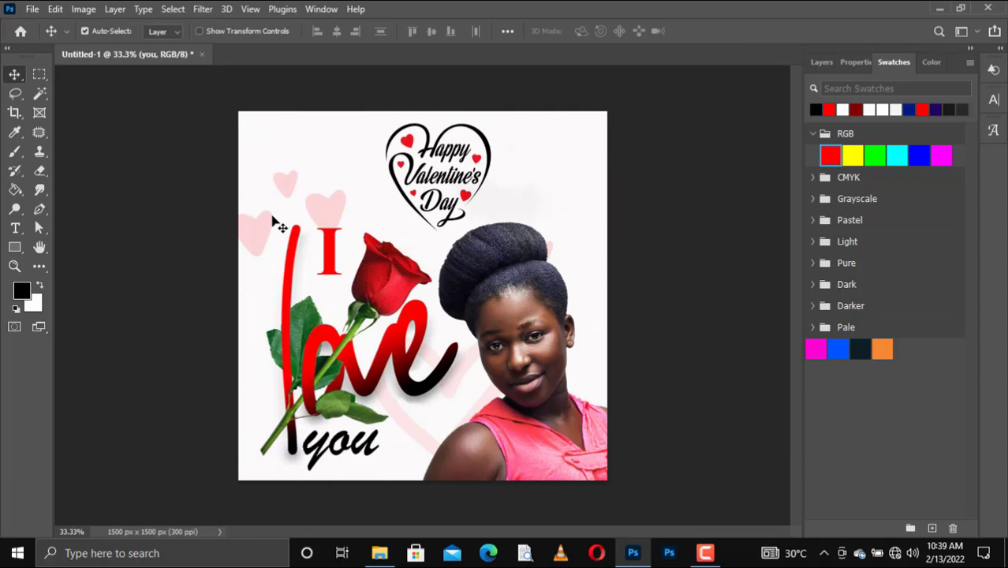
pyautogui.press('Left')
pyautogui.press('Left')
pyautogui.press('Left')
pyautogui.press('Left')
pyautogui.press('Left')
pyautogui.press('Left')
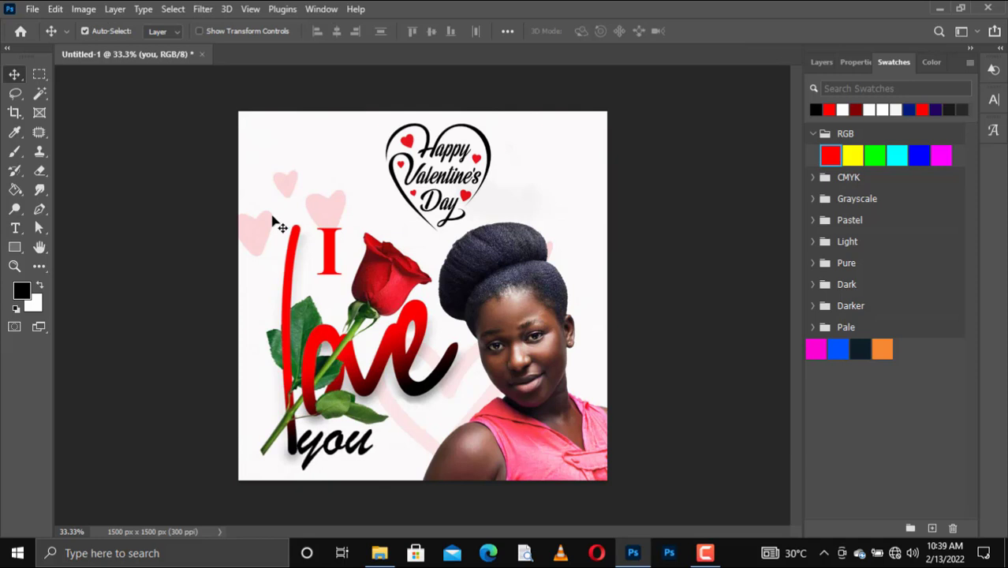
pyautogui.press('Up')
pyautogui.press('Up')
pyautogui.press('Up')
pyautogui.press('Up')
pyautogui.press('Up')
pyautogui.press('Up')
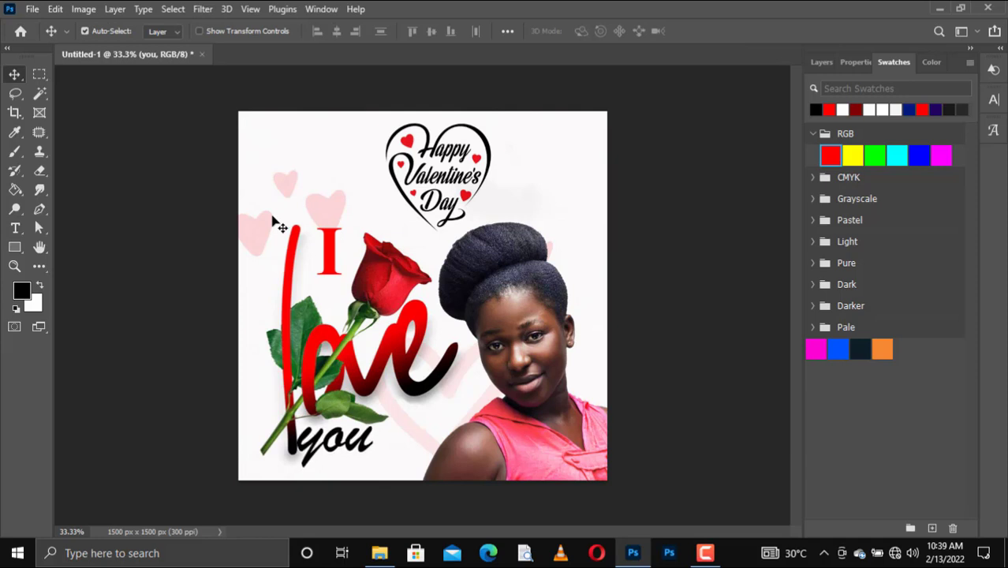
pyautogui.press('Up')
pyautogui.press('Up')
pyautogui.press('Up')
pyautogui.press('Up')
pyautogui.press('Up')
pyautogui.press('Up')
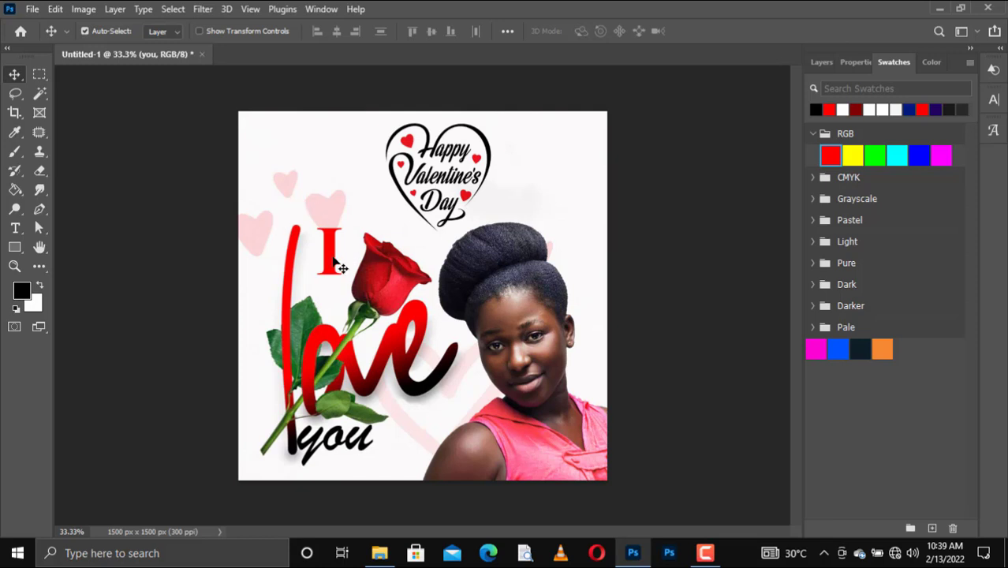
# Shrink the I to roughly half size and try it in different positions.
pyautogui.click(334, 268)
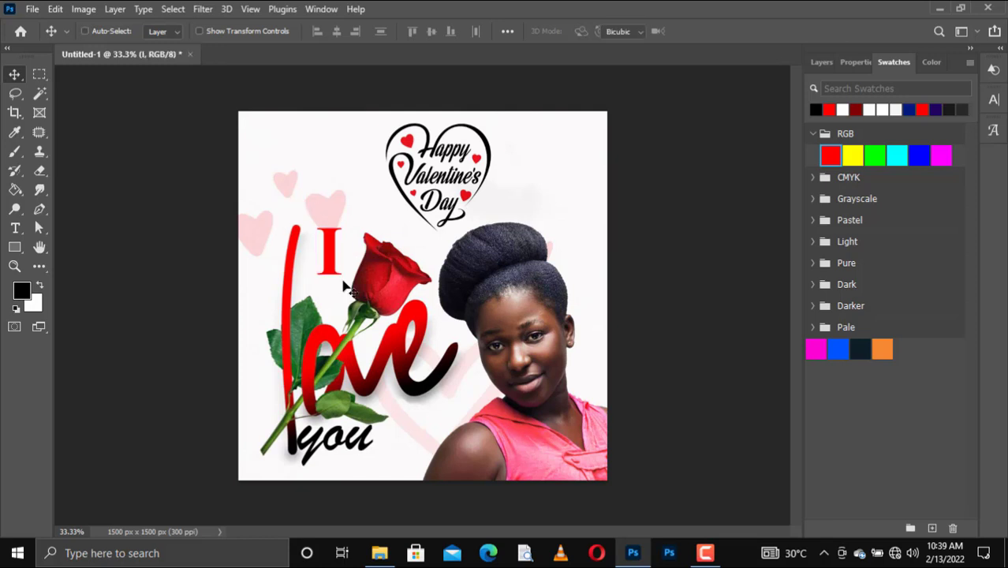
pyautogui.hotkey('ctrl', 't')
pyautogui.moveTo(331, 286); pyautogui.dragTo(324, 265)
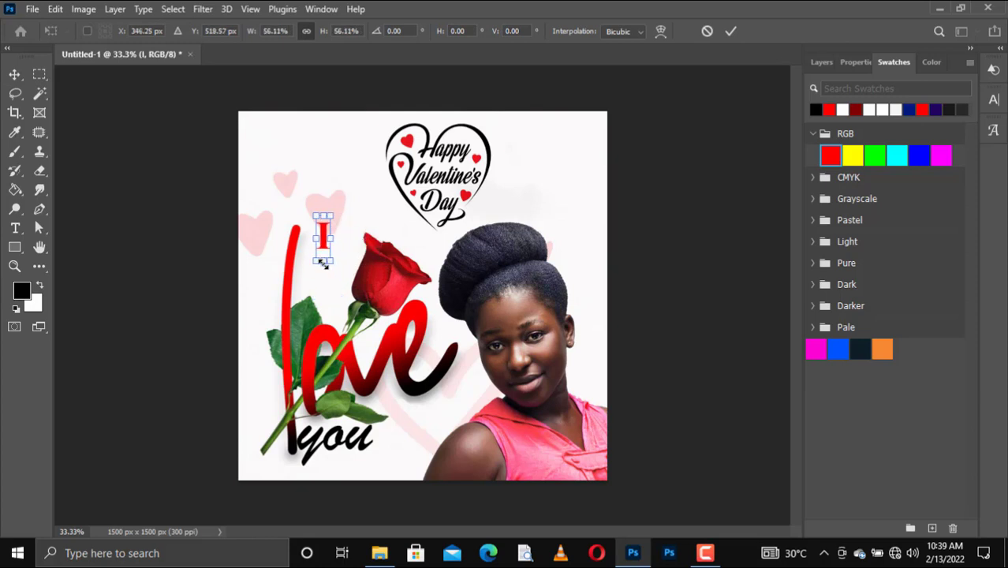
pyautogui.write('346')
pyautogui.press('Return')
pyautogui.moveTo(322, 245); pyautogui.dragTo(278, 235)
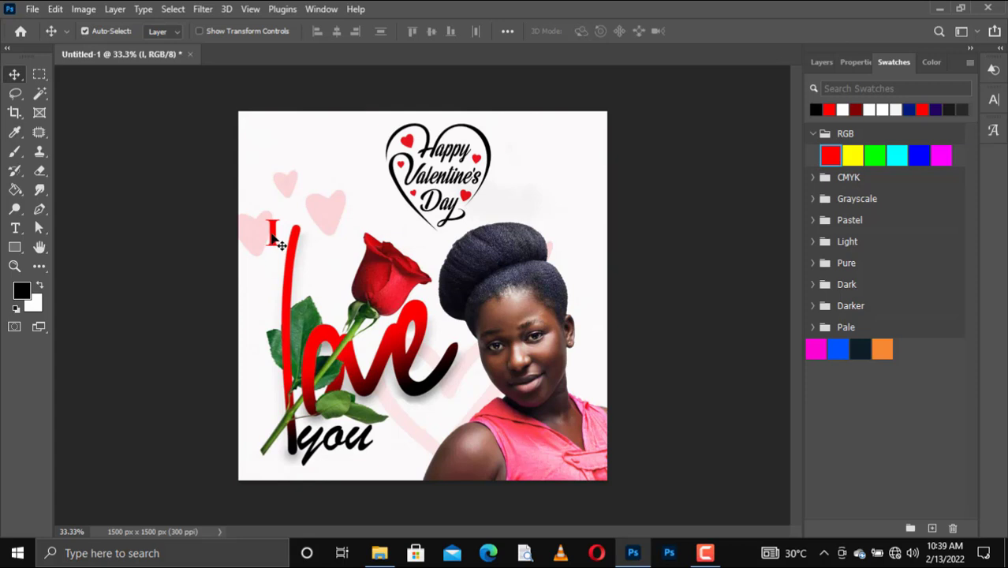
pyautogui.moveTo(276, 240); pyautogui.dragTo(333, 240)
# Shift 'you' slightly right, then delete the I text layer.
pyautogui.moveTo(345, 457); pyautogui.dragTo(342, 450)
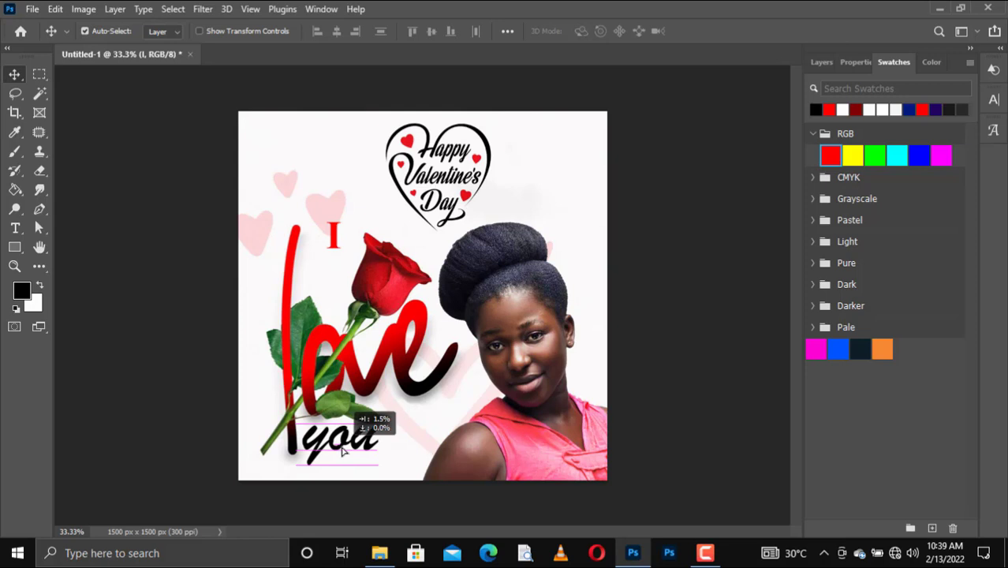
pyautogui.moveTo(341, 449); pyautogui.dragTo(342, 449)
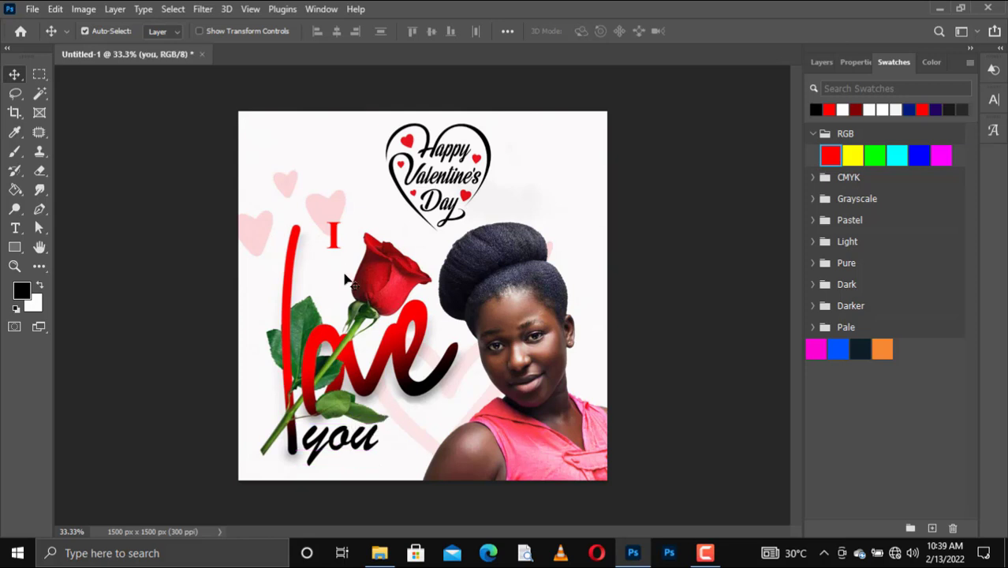
pyautogui.moveTo(340, 247); pyautogui.dragTo(343, 247)
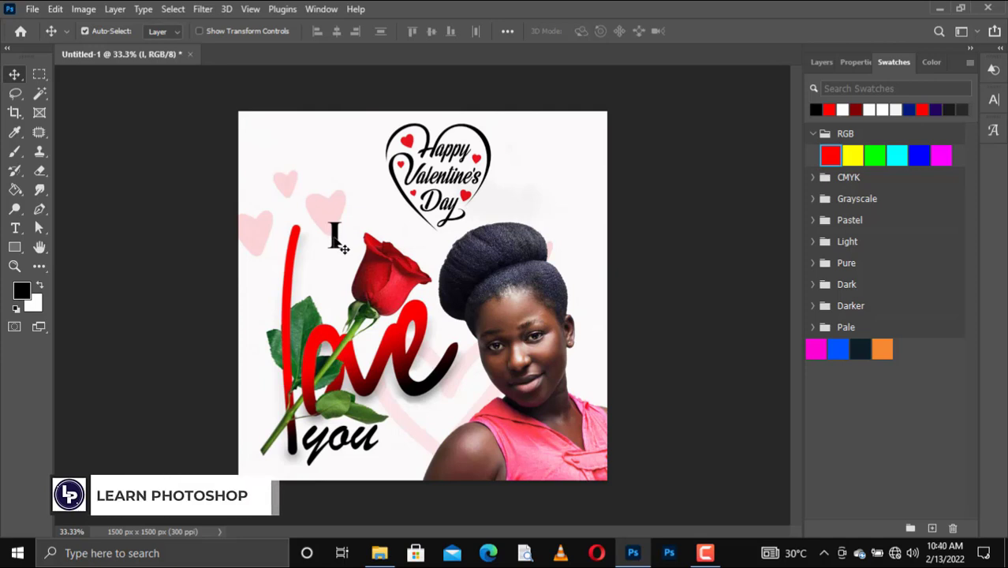
pyautogui.press('Delete')
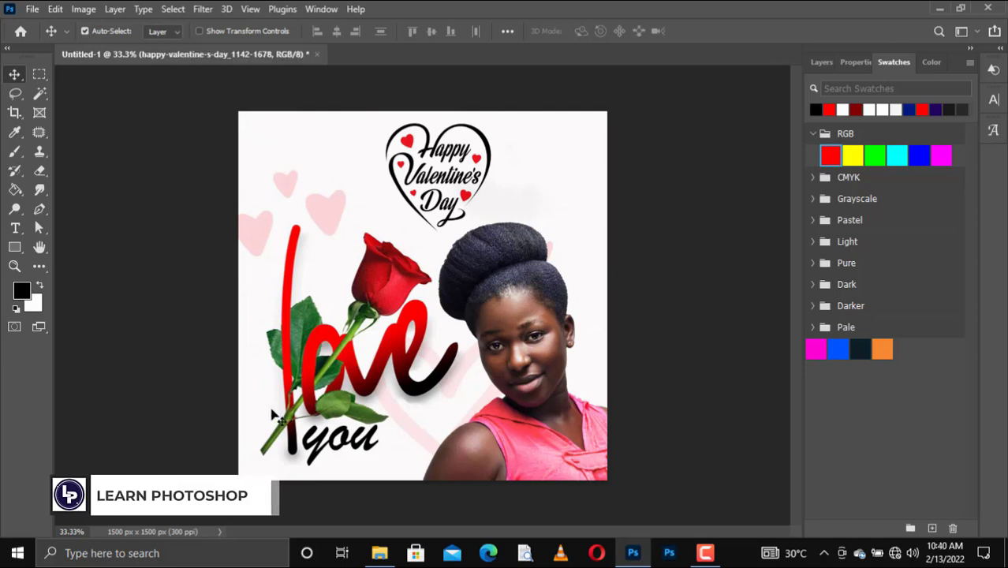
# Scale the 'you' text down to about 86% beneath the love lettering.
pyautogui.click(356, 452)
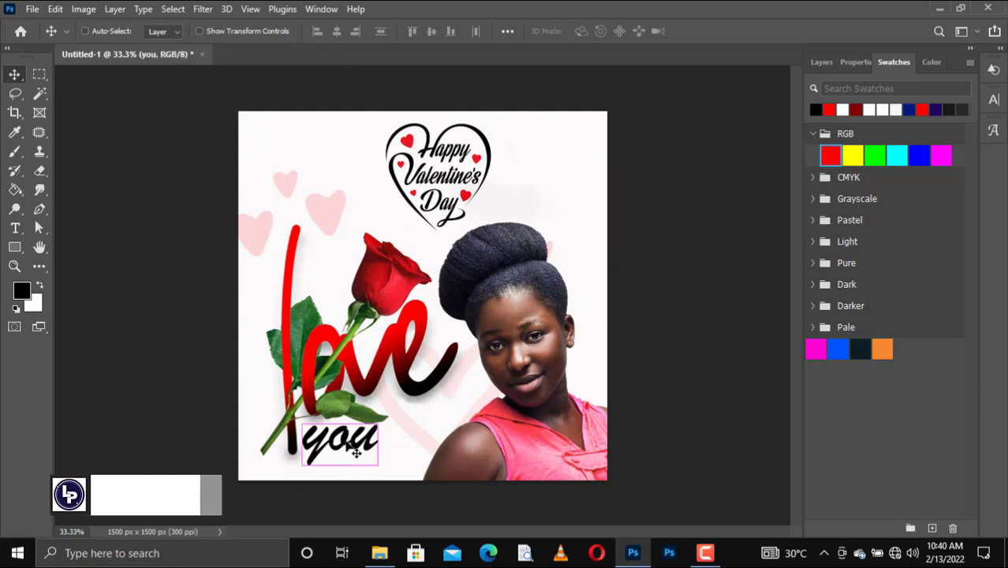
pyautogui.hotkey('ctrl', 't')
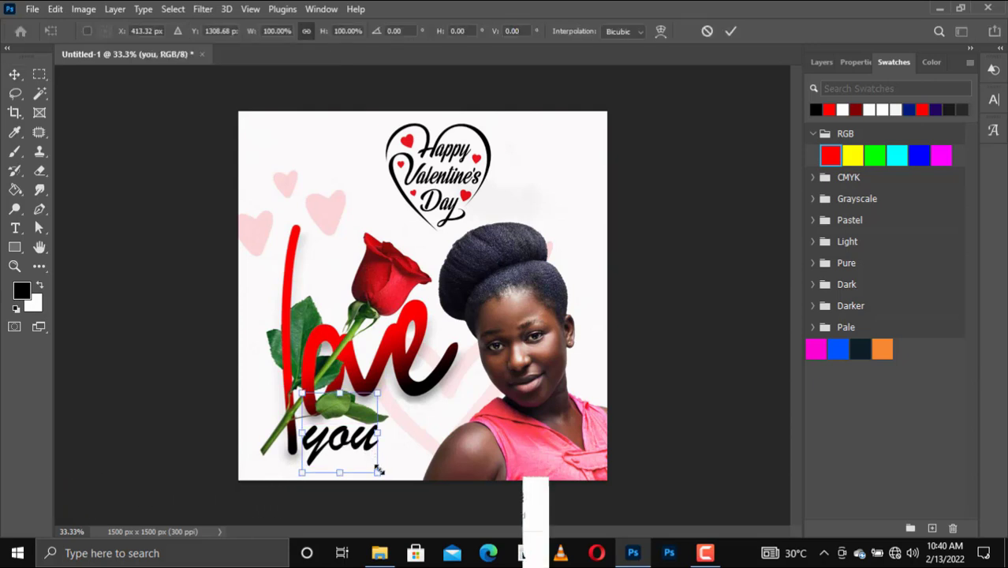
pyautogui.moveTo(378, 471); pyautogui.dragTo(369, 457)
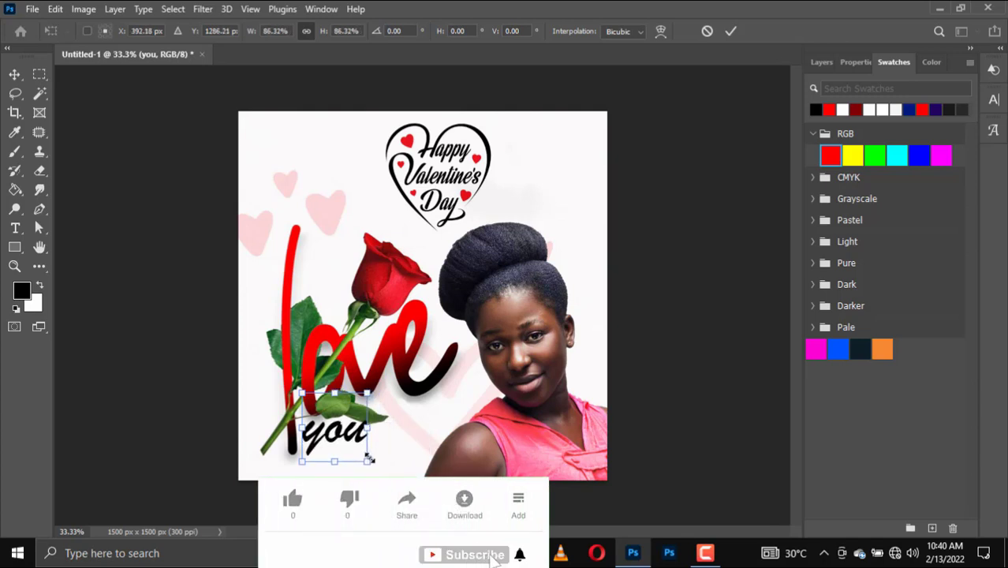
pyautogui.press('Return')
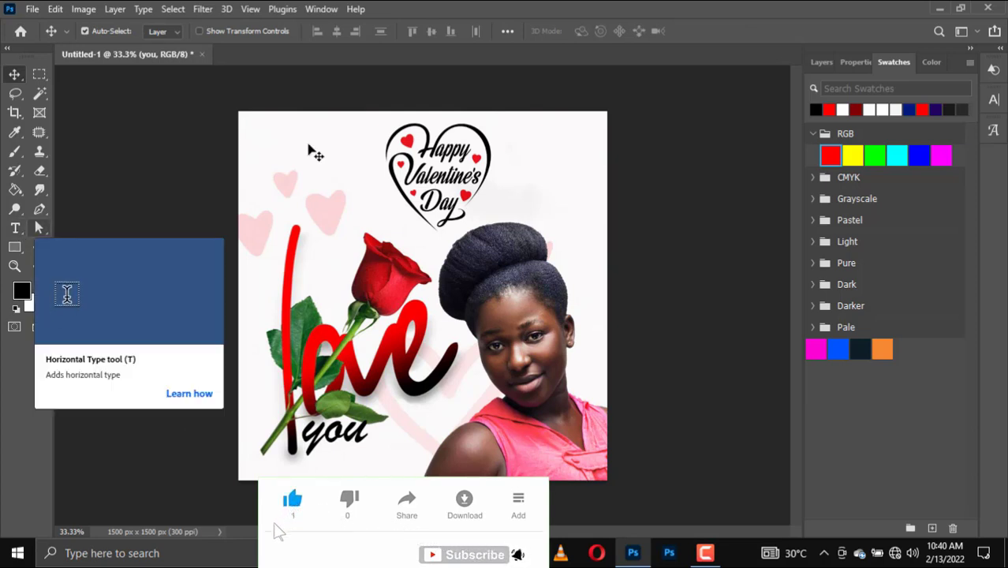
# Enlarge the heart logo to about 31% and recentre it at the top of the canvas.
pyautogui.click(455, 187)
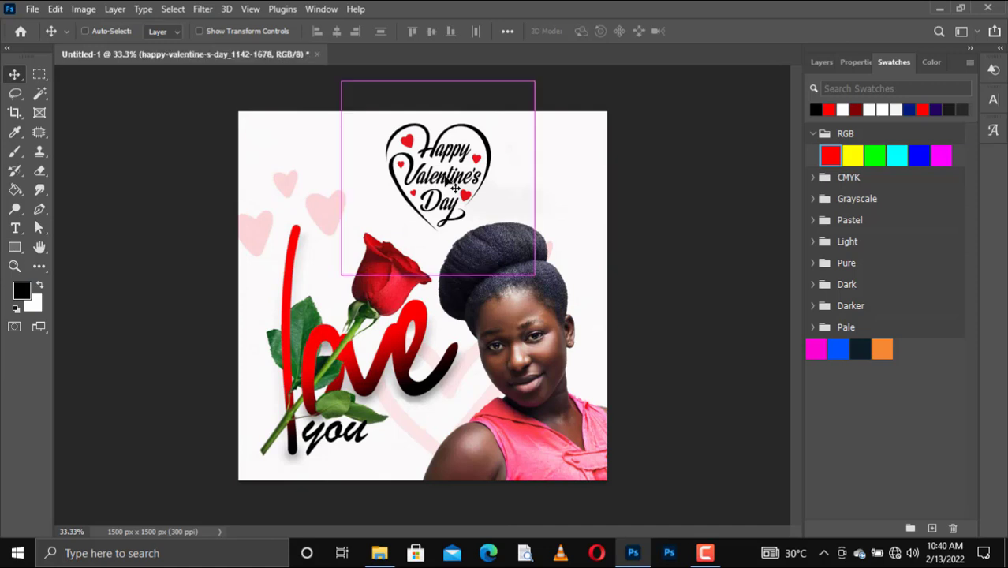
pyautogui.hotkey('ctrl', 't')
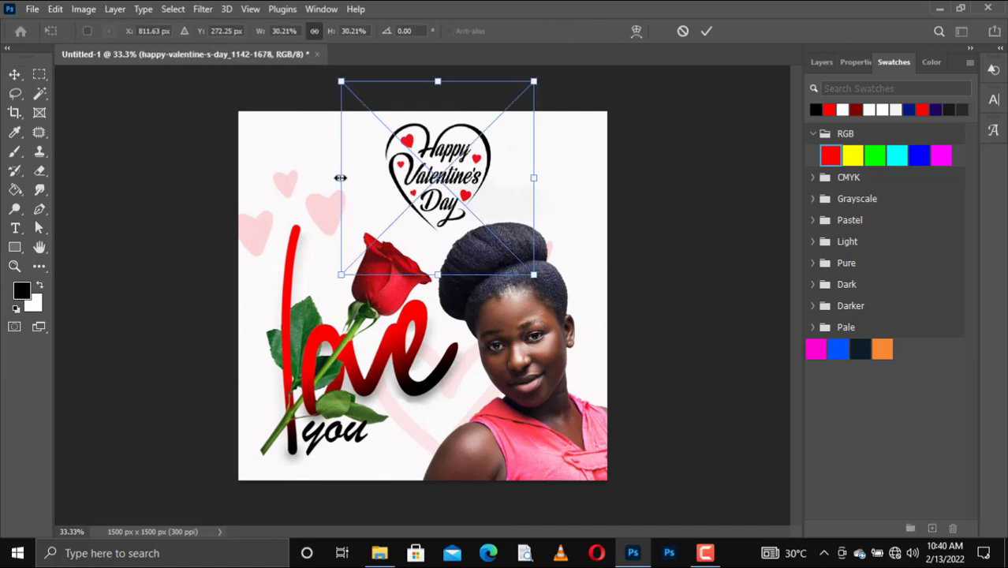
pyautogui.moveTo(340, 178); pyautogui.dragTo(334, 177)
pyautogui.moveTo(464, 187); pyautogui.dragTo(452, 197)
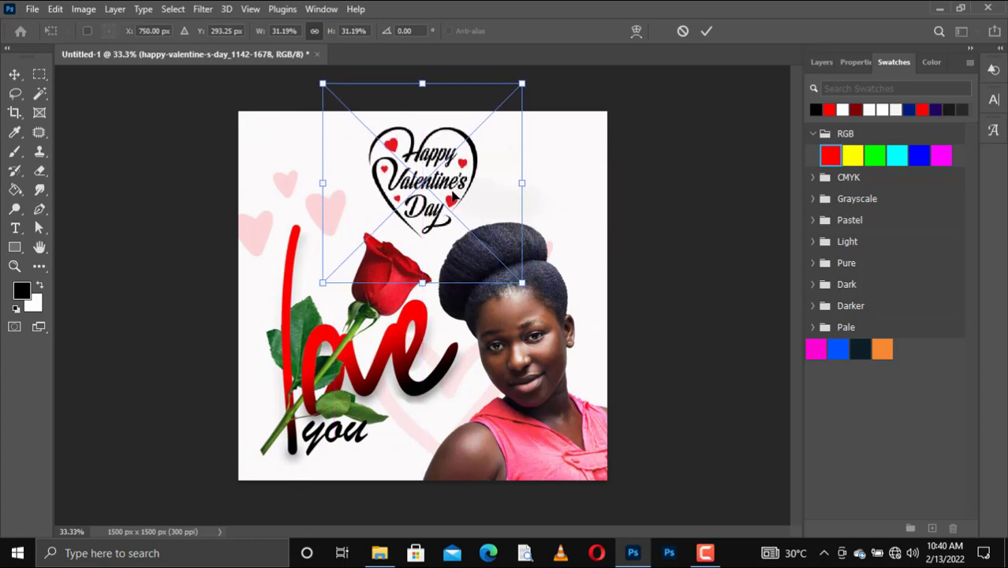
pyautogui.press('Return')
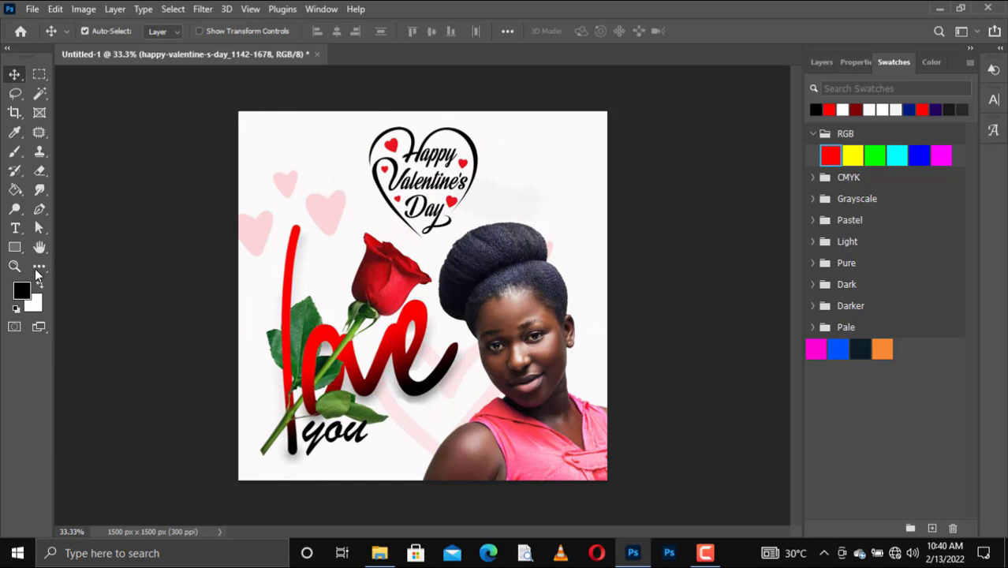
# Add a committed horizontal text line reading 'from the one you love' at the canvas's bottom-left.
pyautogui.click(15, 228)
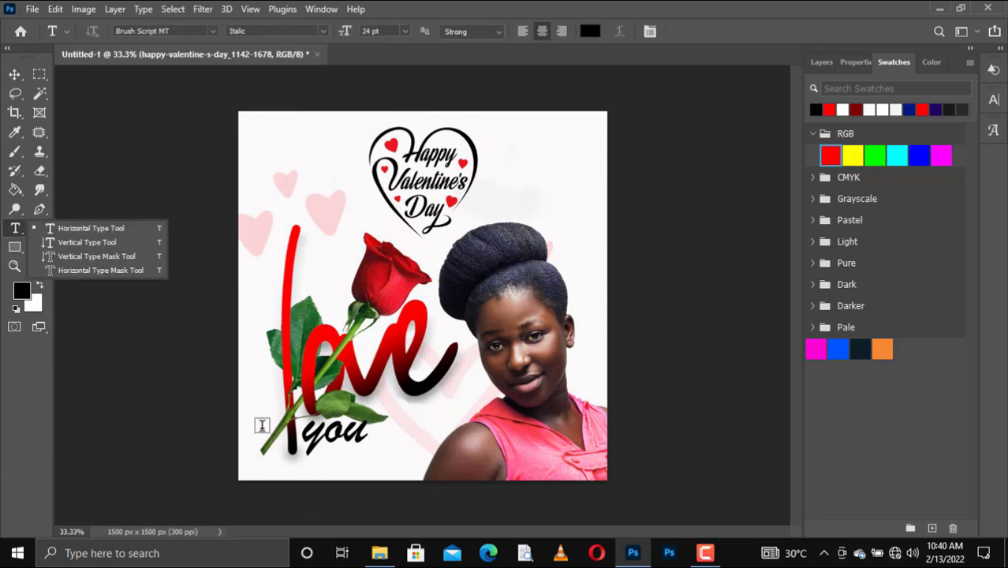
pyautogui.click(84, 229)
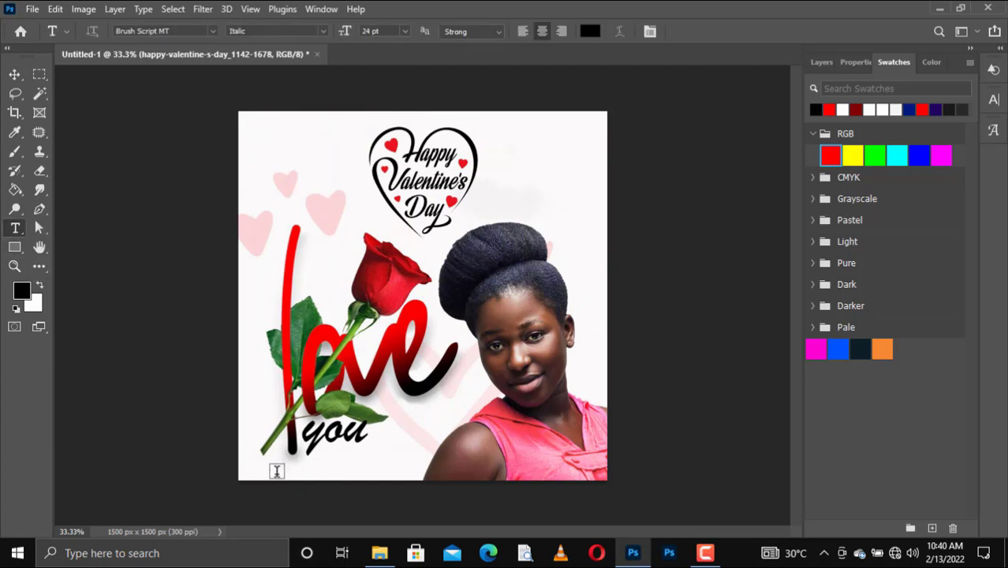
pyautogui.click(276, 471)
pyautogui.press('BackSpace')
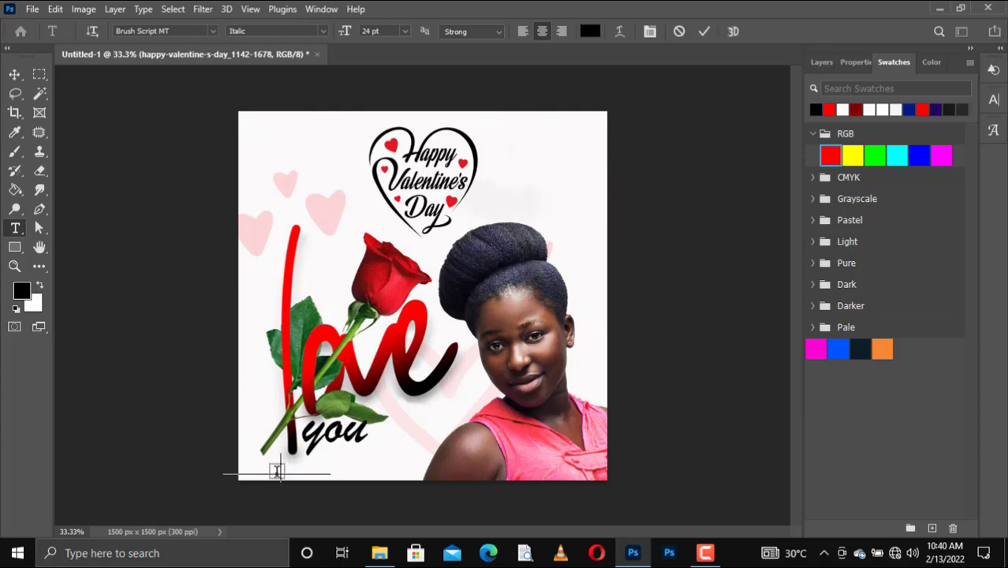
pyautogui.write('fro')
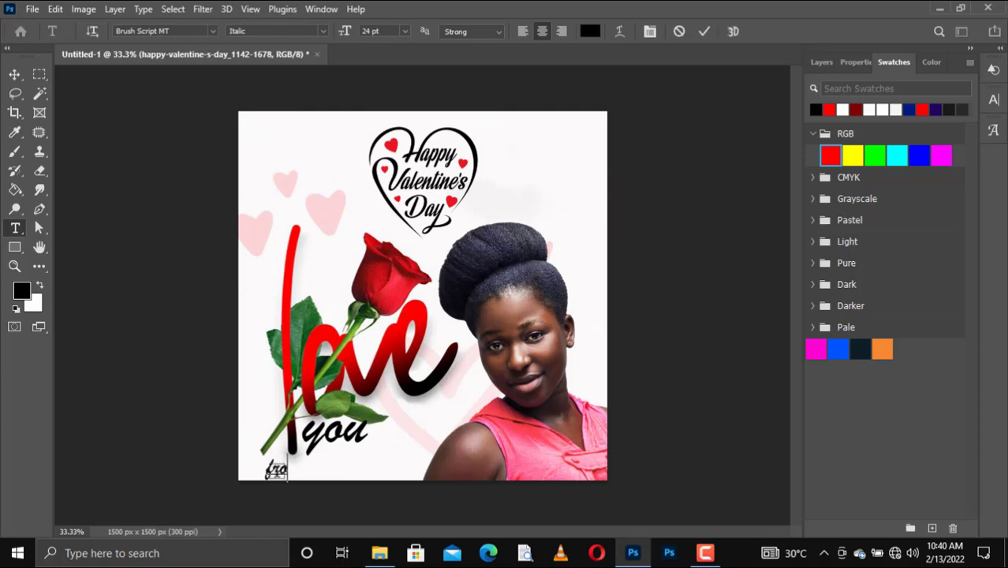
pyautogui.write('m th')
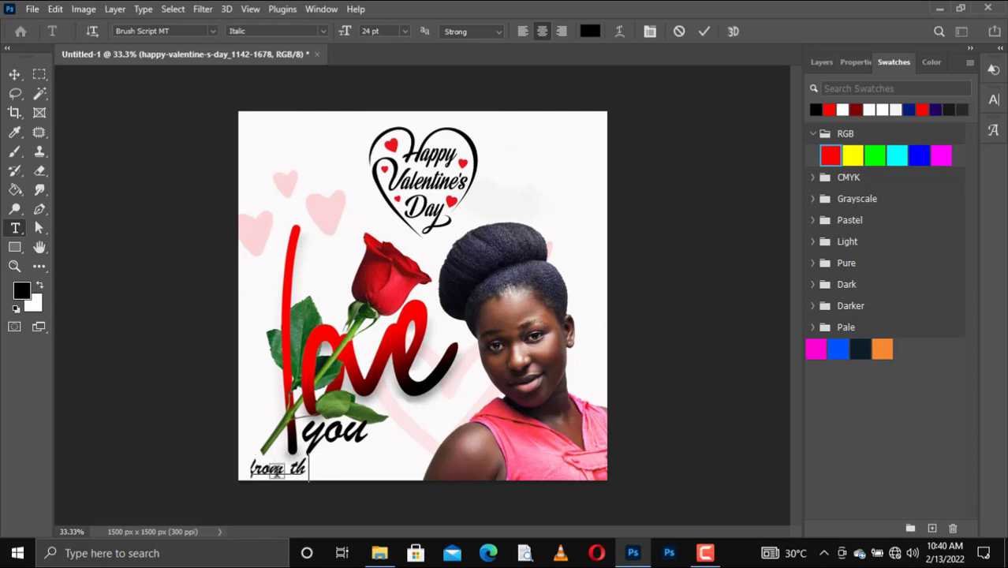
pyautogui.write('e')
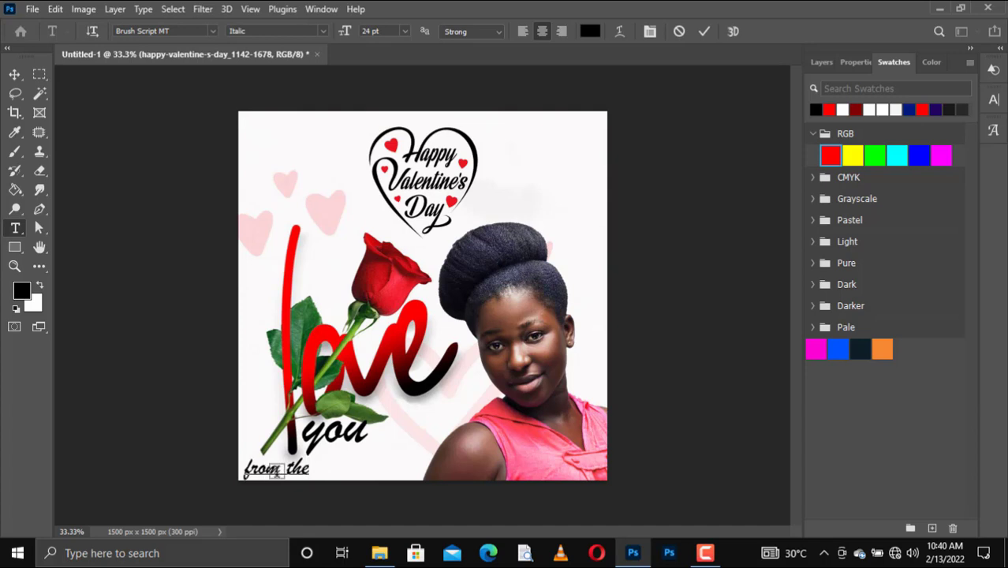
pyautogui.write(' on')
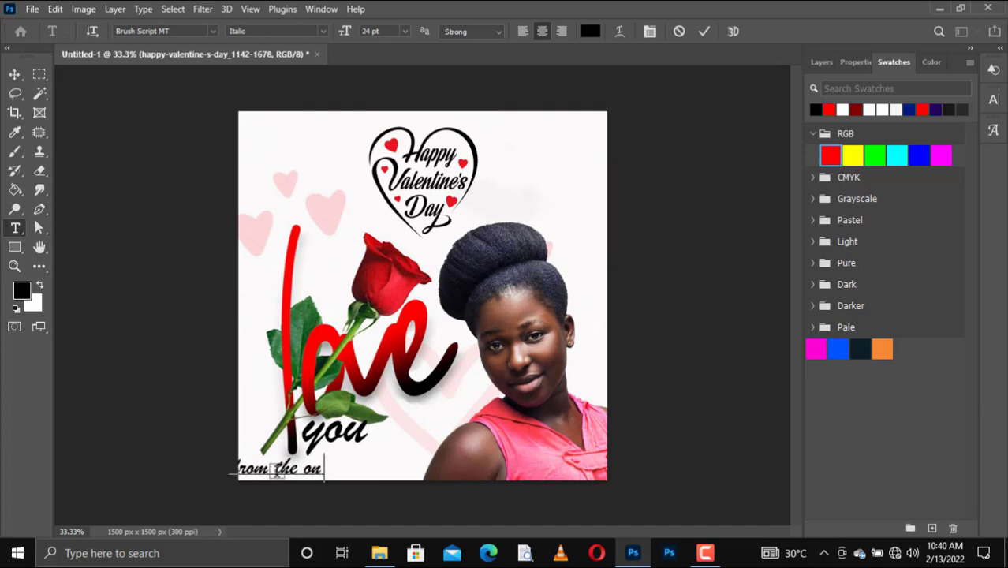
pyautogui.write('e y')
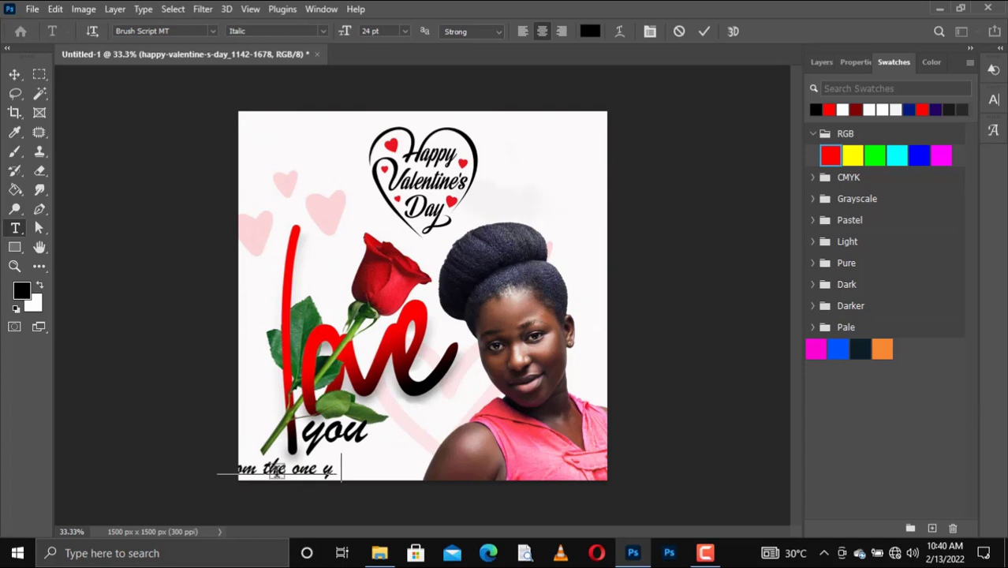
pyautogui.write('ou lo')
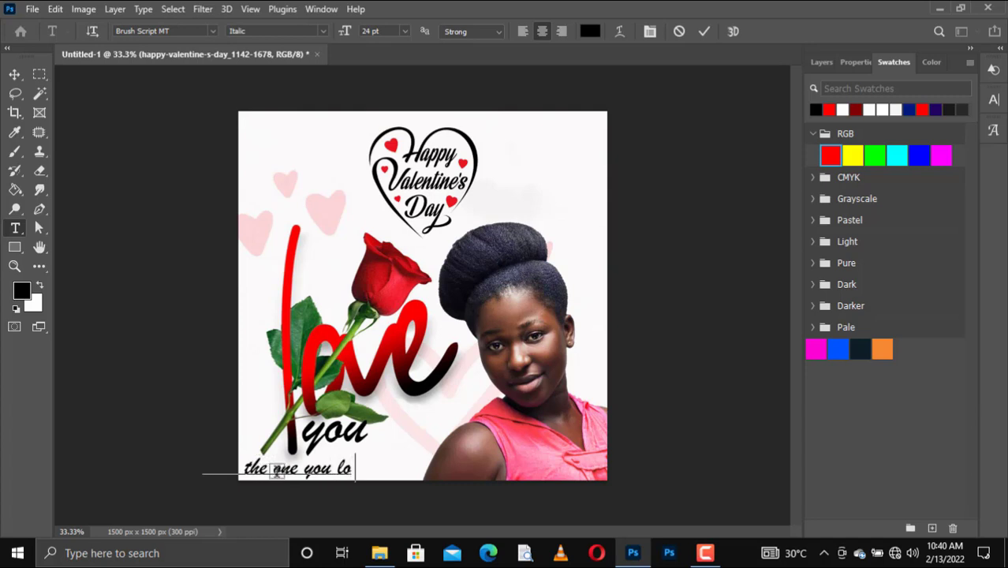
pyautogui.write('ve')
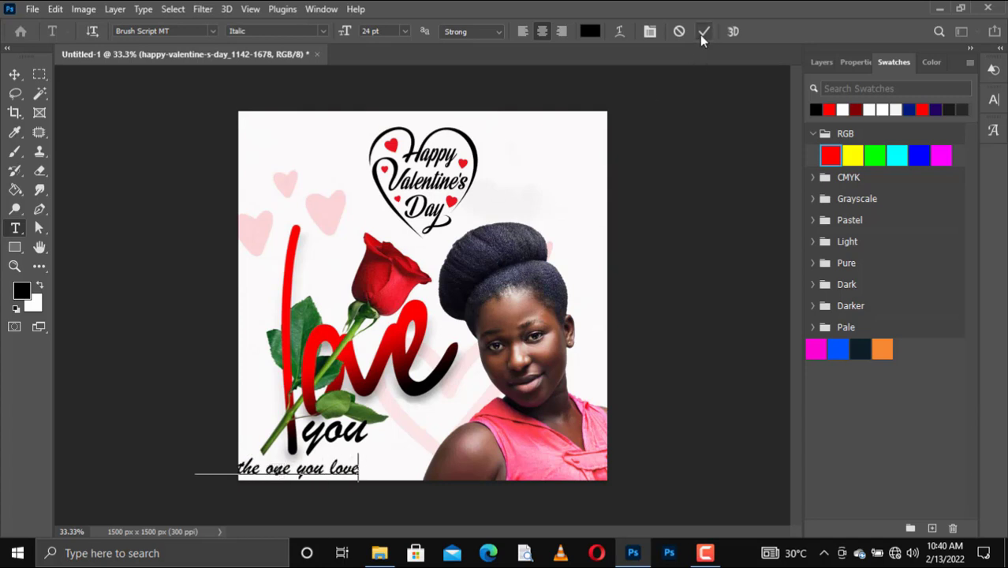
pyautogui.click(218, 356)
pyautogui.press('v')
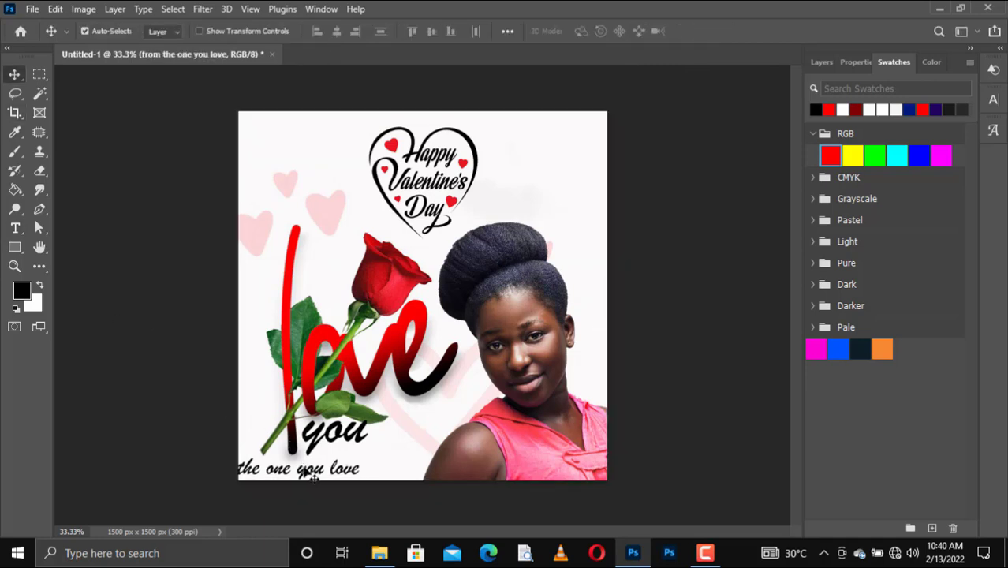
# Scale the 'from the one you love' line to about 76% and set it beneath 'you'.
pyautogui.moveTo(325, 471); pyautogui.dragTo(370, 471)
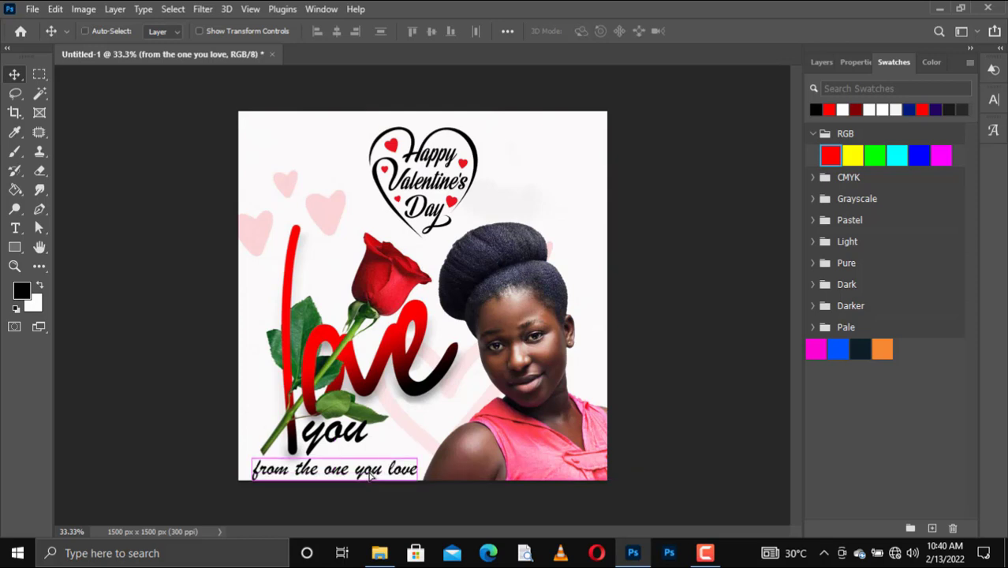
pyautogui.hotkey('ctrl', 't')
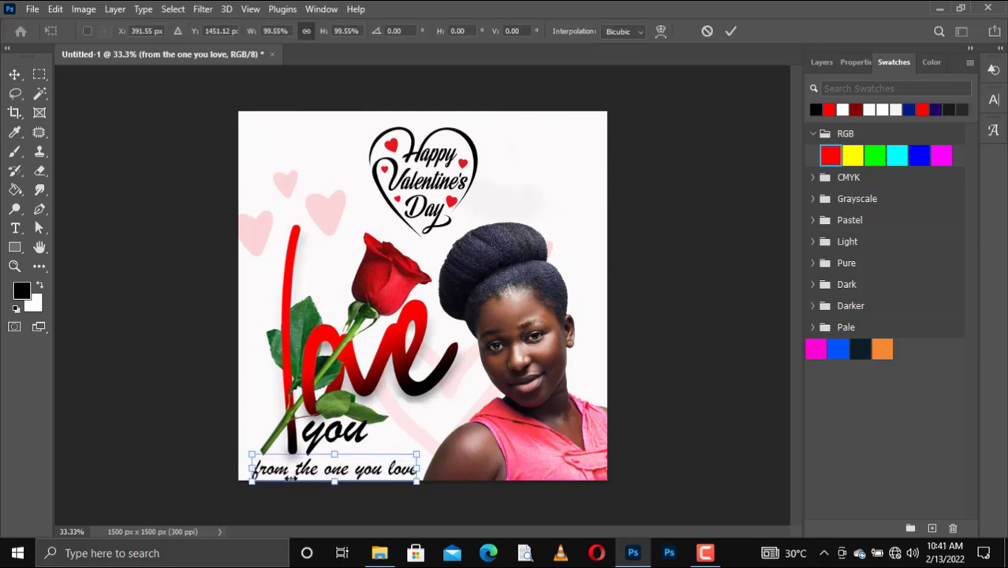
pyautogui.moveTo(244, 467)
pyautogui.mouseDown()
pyautogui.moveTo(314, 469)
pyautogui.moveTo(290, 468)
pyautogui.mouseUp()
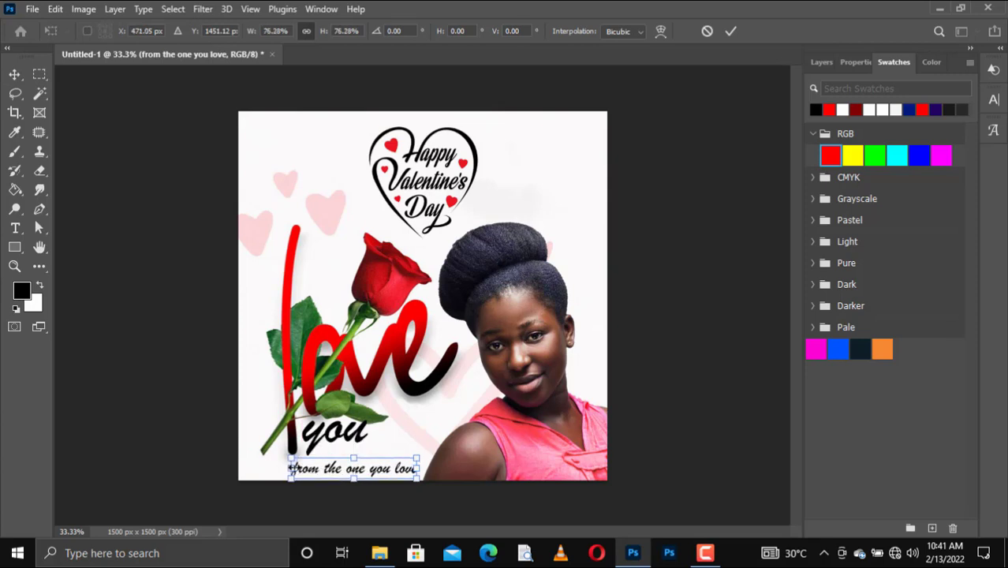
pyautogui.press('Return')
pyautogui.moveTo(290, 468); pyautogui.dragTo(286, 469)
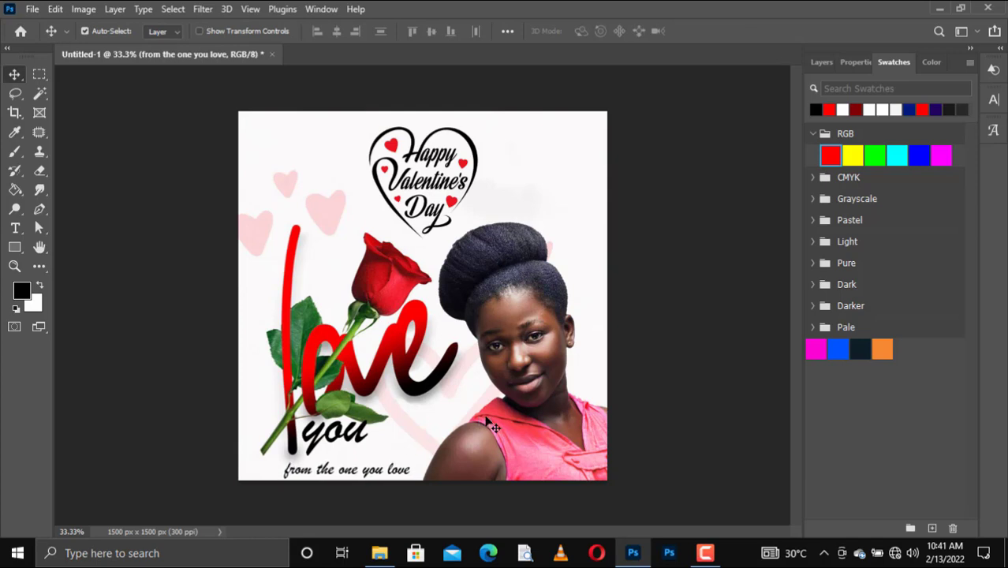
# Enlarge the woman's photo to about 41%, shift it left, and nudge the heart logo.
pyautogui.click(510, 435)
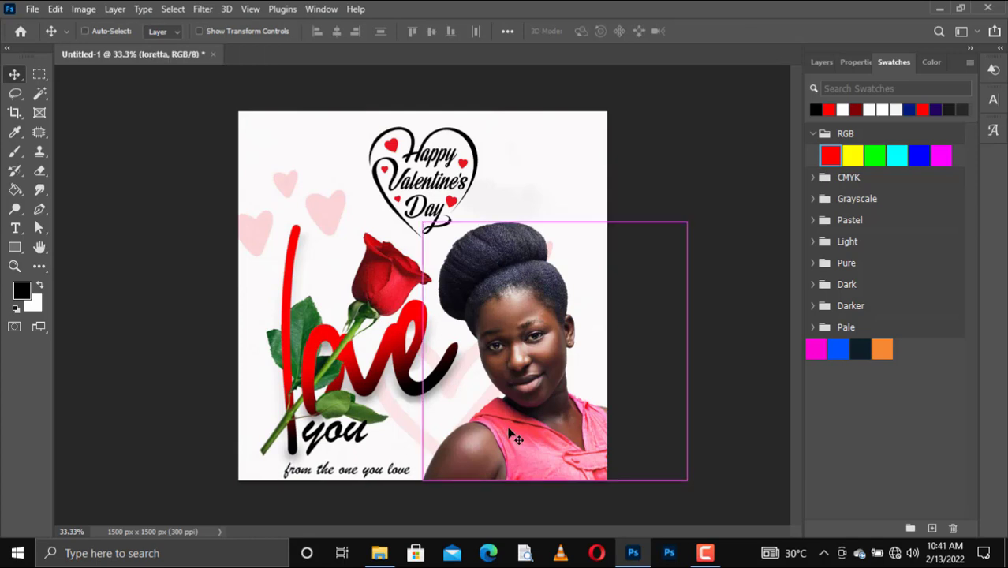
pyautogui.hotkey('ctrl', 't')
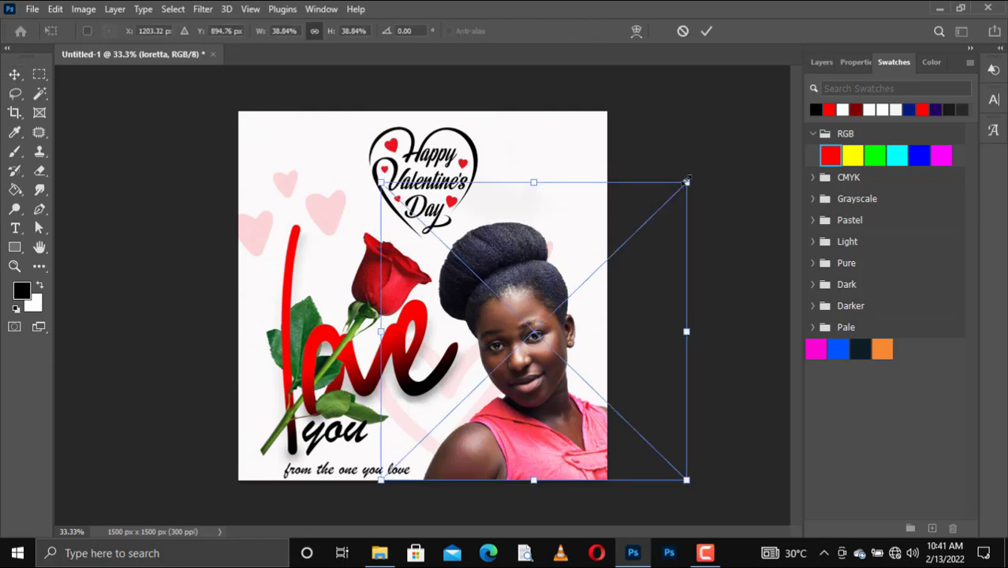
pyautogui.moveTo(687, 180); pyautogui.dragTo(698, 155)
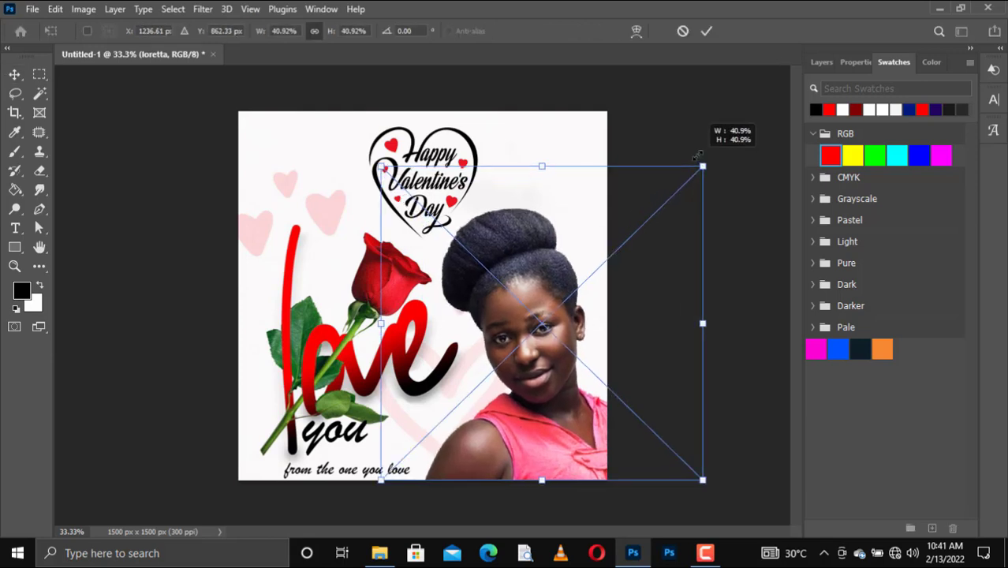
pyautogui.moveTo(558, 384); pyautogui.dragTo(556, 392)
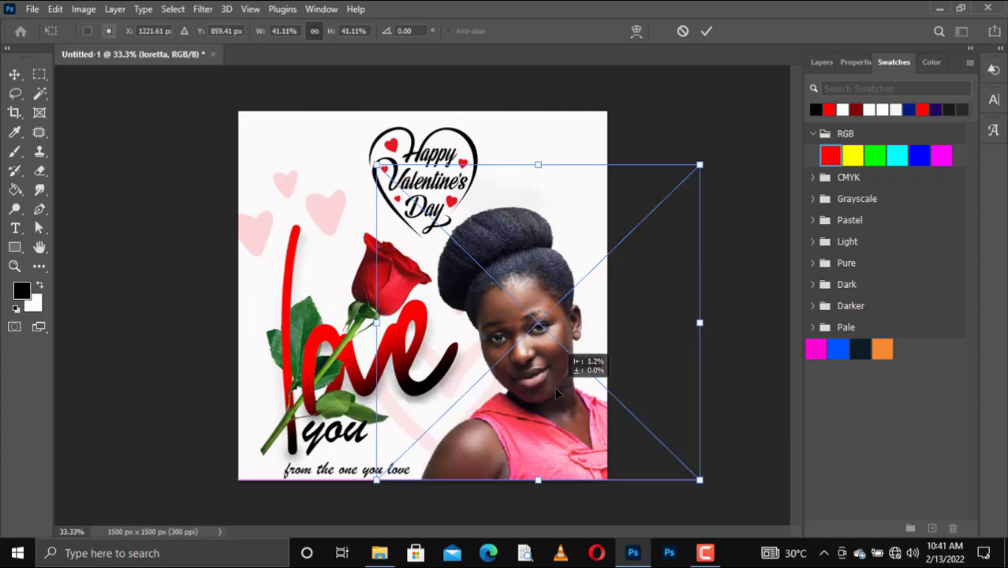
pyautogui.press('Return')
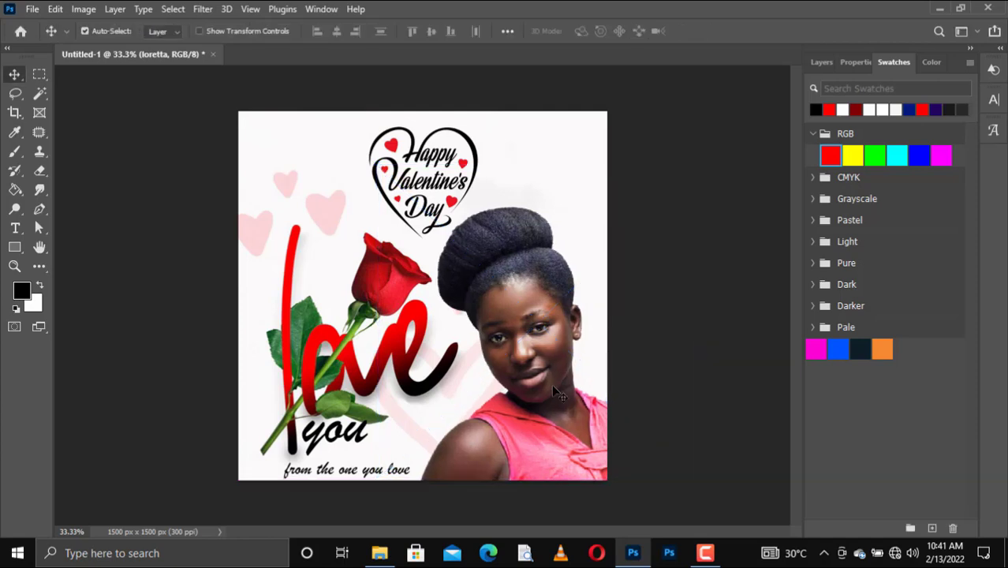
pyautogui.moveTo(436, 207)
pyautogui.mouseDown()
pyautogui.moveTo(436, 220)
pyautogui.moveTo(432, 209)
pyautogui.mouseUp()
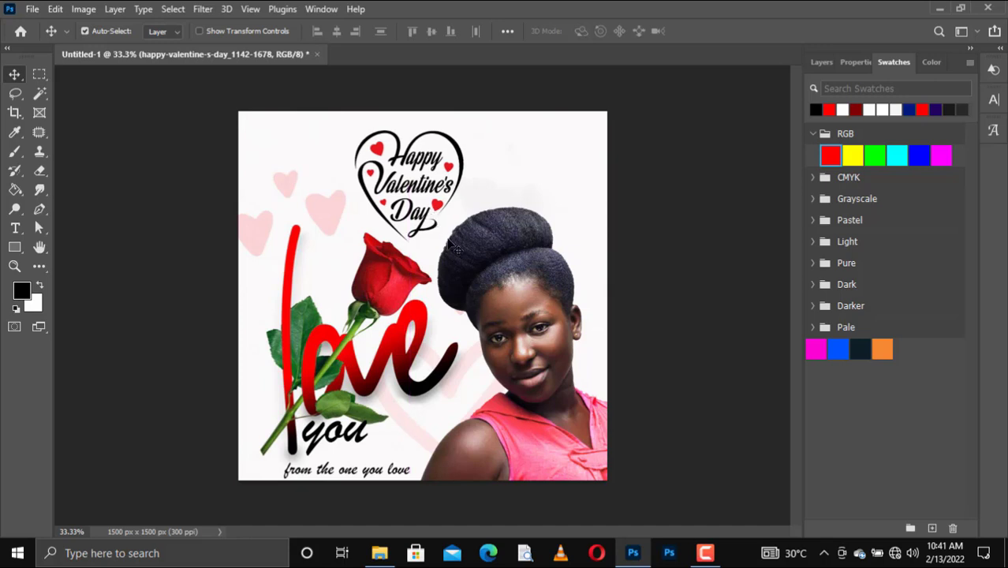
# Drag the heart logo up-left above the rose, then fine-tune it with arrow-key nudges.
pyautogui.press('Down')
pyautogui.press('Down')
pyautogui.press('Down')
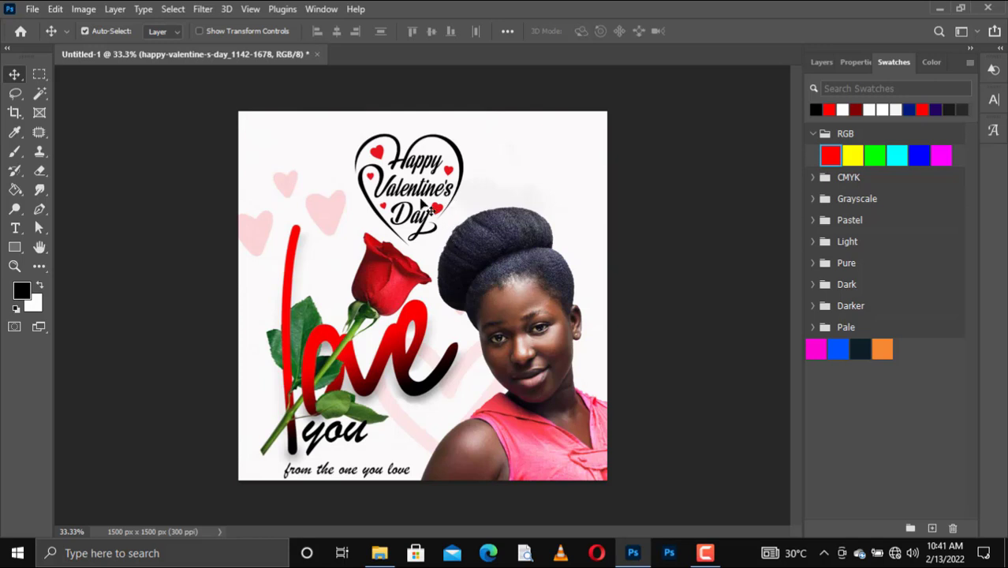
pyautogui.moveTo(424, 205)
pyautogui.mouseDown()
pyautogui.moveTo(354, 189)
pyautogui.moveTo(345, 199)
pyautogui.moveTo(346, 190)
pyautogui.moveTo(361, 195)
pyautogui.mouseUp()
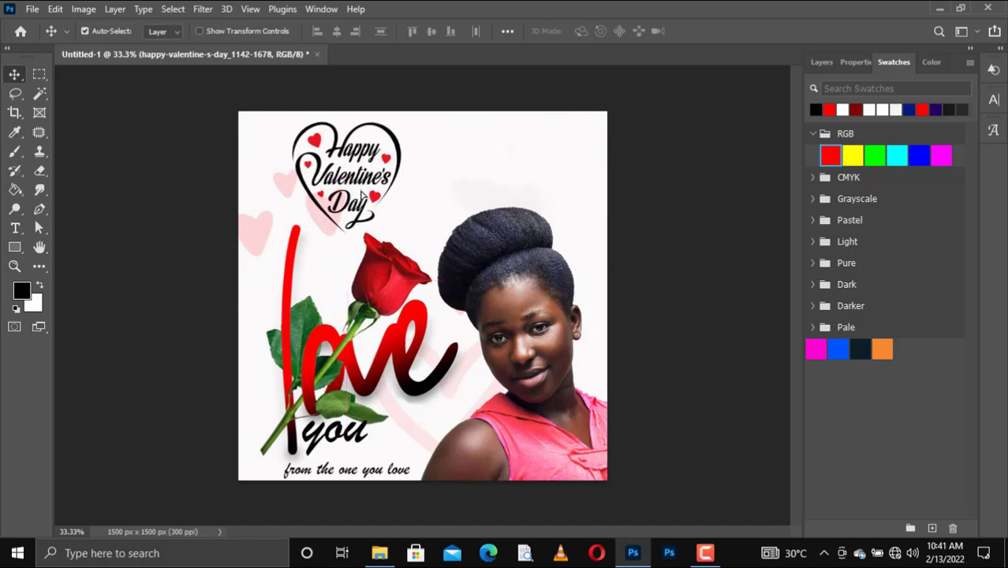
pyautogui.press('Right')
pyautogui.press('Right')
pyautogui.press('Down')
pyautogui.press('Right')
pyautogui.press('Right')
pyautogui.press('Right')
pyautogui.press('Right')
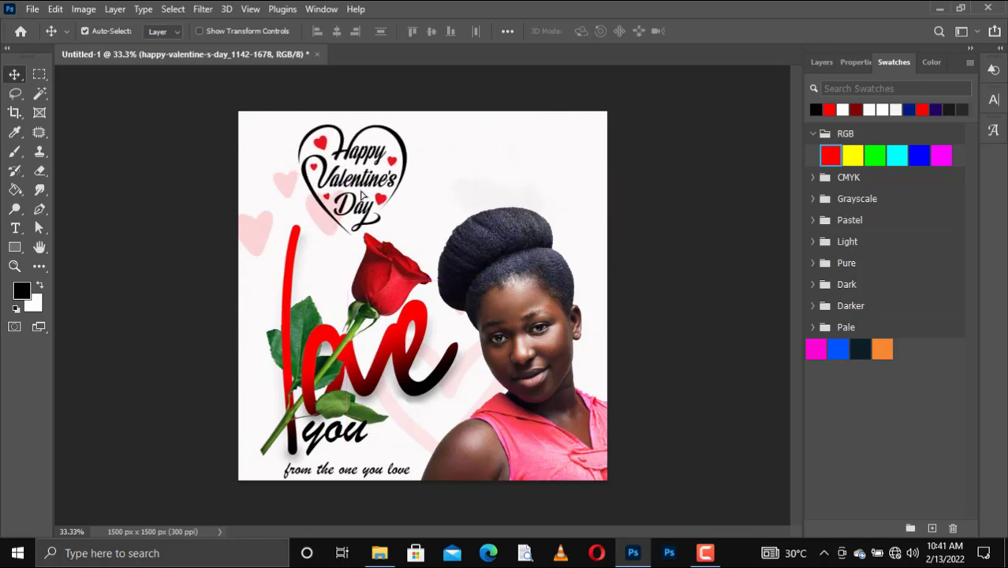
pyautogui.press('Down')
pyautogui.press('Down')
pyautogui.press('Down')
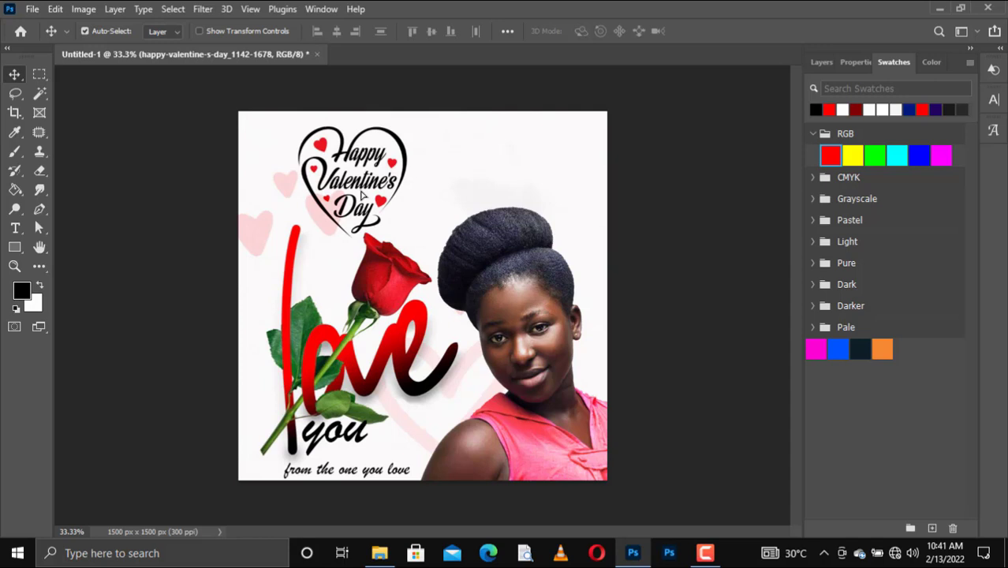